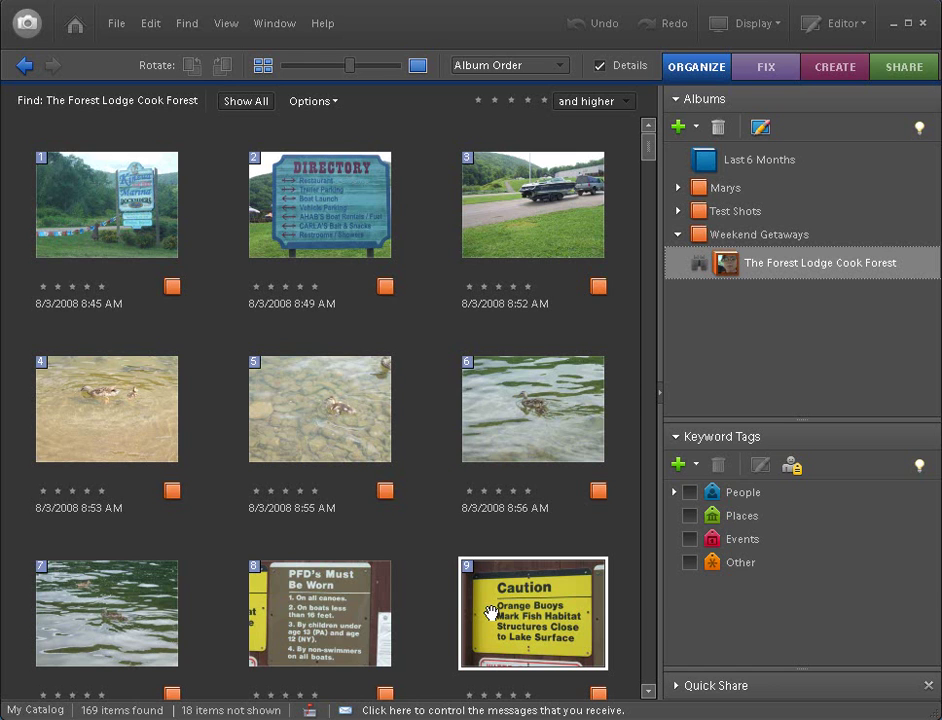
- Ctrl-select photos 1 through 9 in the Cook Forest album grid
{"action": "left_click", "coordinate": [476, 330]}
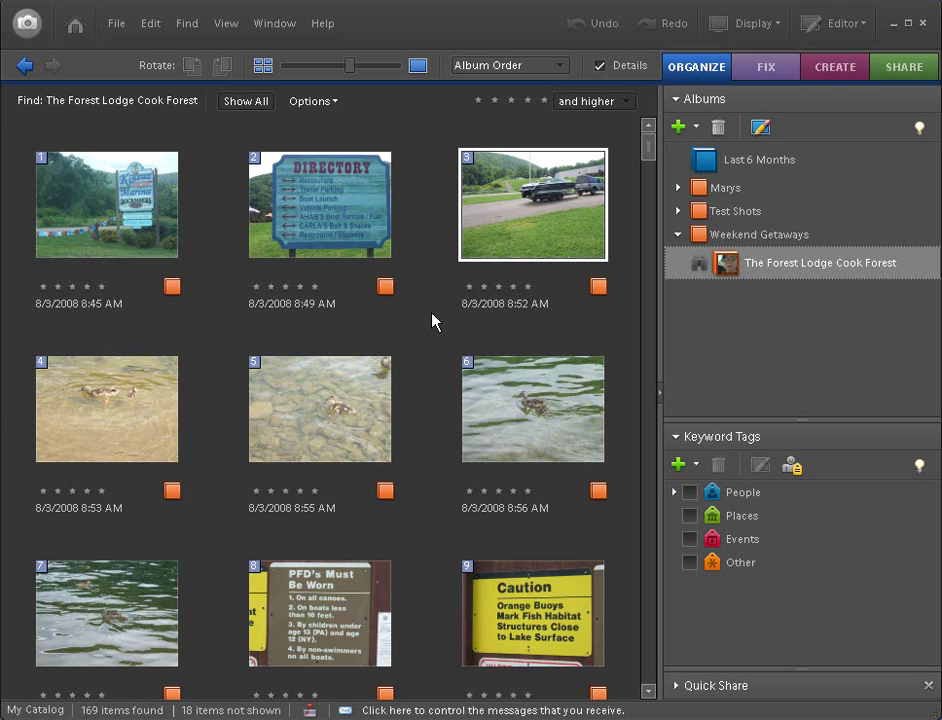
{"action": "left_click", "coordinate": [155, 233]}
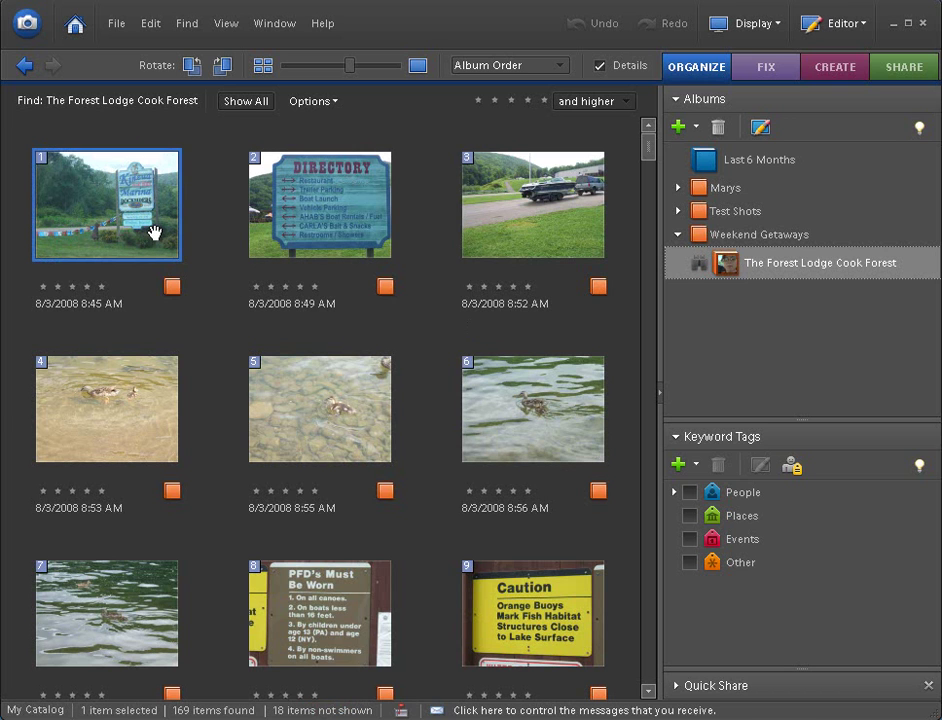
{"action": "left_click", "coordinate": [309, 240], "text": "ctrl"}
{"action": "left_click", "coordinate": [555, 226], "text": "ctrl"}
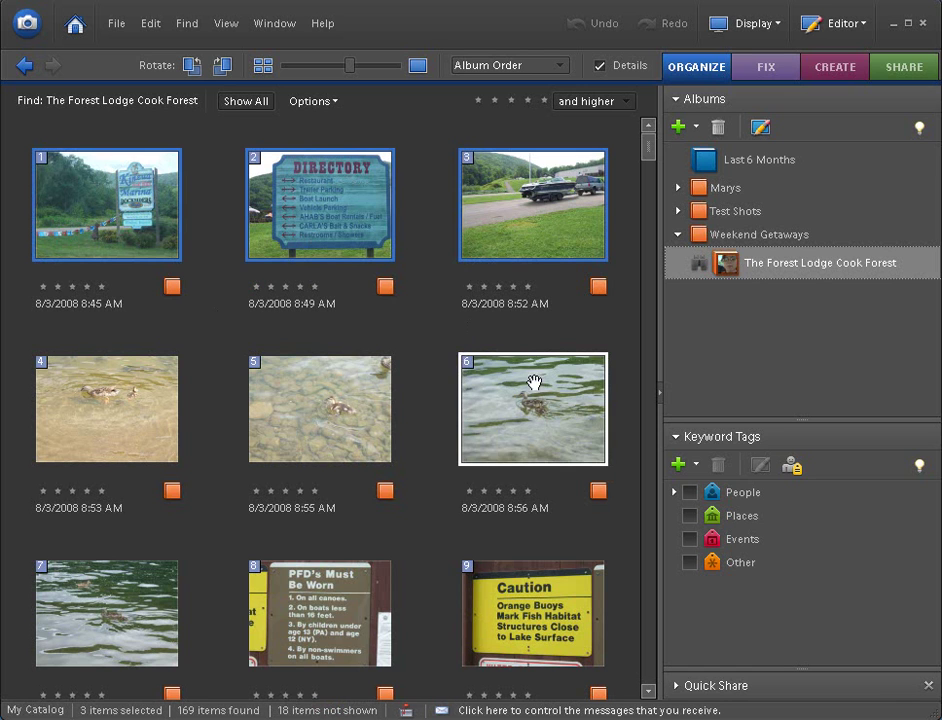
{"action": "left_click", "coordinate": [522, 452], "text": "ctrl"}
{"action": "left_click", "coordinate": [321, 428], "text": "ctrl"}
{"action": "left_click", "coordinate": [123, 410], "text": "ctrl"}
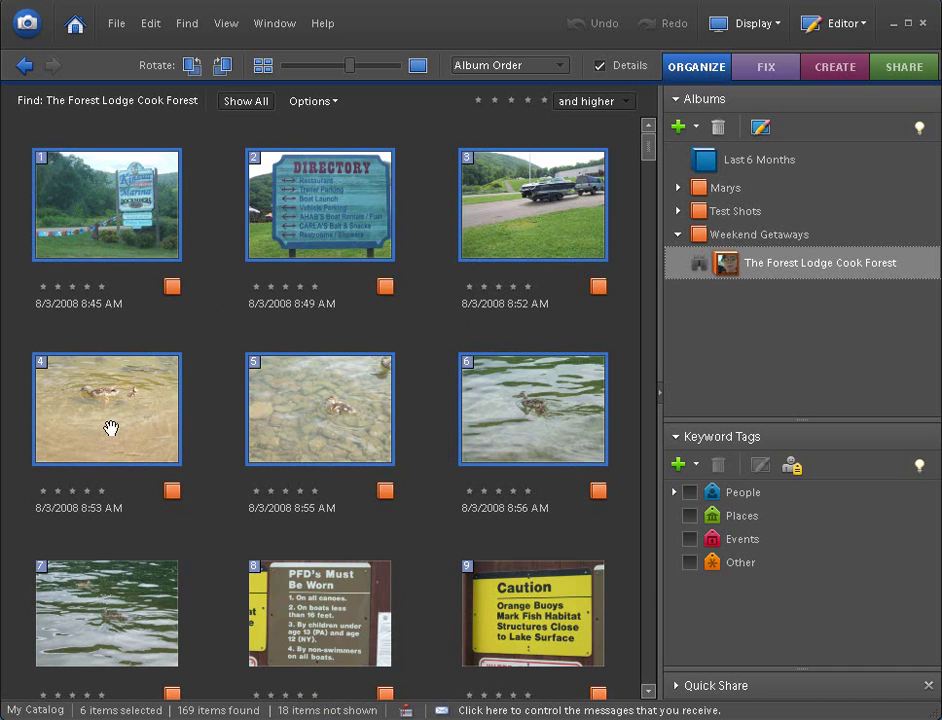
{"action": "left_click", "coordinate": [106, 562], "text": "ctrl"}
{"action": "left_click", "coordinate": [350, 577], "text": "ctrl"}
{"action": "left_click", "coordinate": [481, 582], "text": "ctrl"}
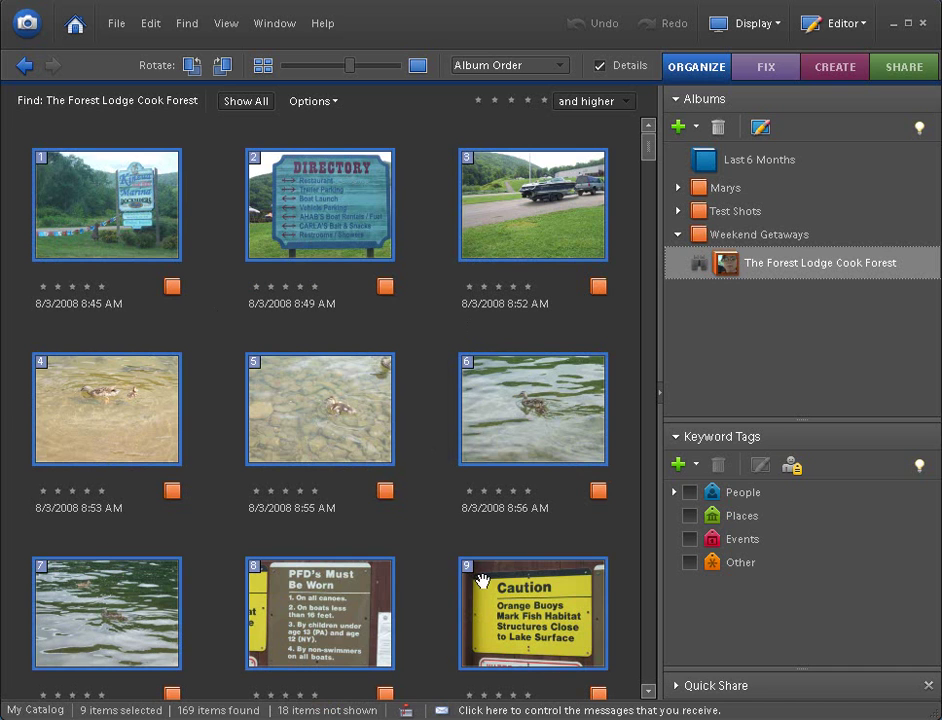
- Scroll down and add photos 10 through 14 to the selection, leaving out photo 15
{"action": "left_click", "coordinate": [651, 697]}
{"action": "left_click", "coordinate": [651, 697]}
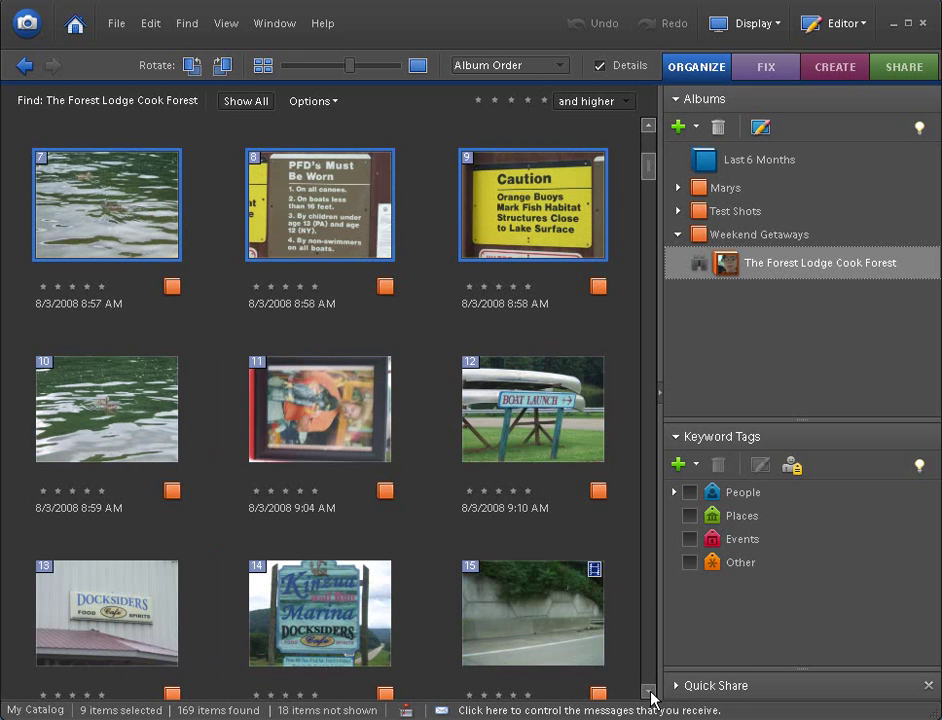
{"action": "left_click", "coordinate": [563, 437], "text": "ctrl"}
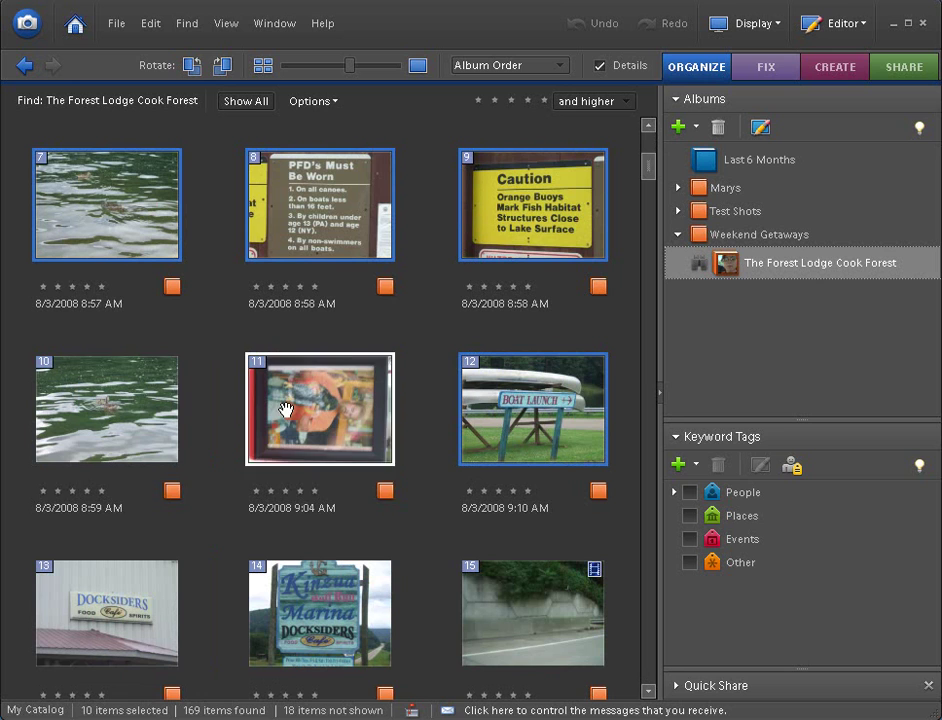
{"action": "left_click", "coordinate": [273, 407], "text": "ctrl"}
{"action": "left_click", "coordinate": [108, 410], "text": "ctrl"}
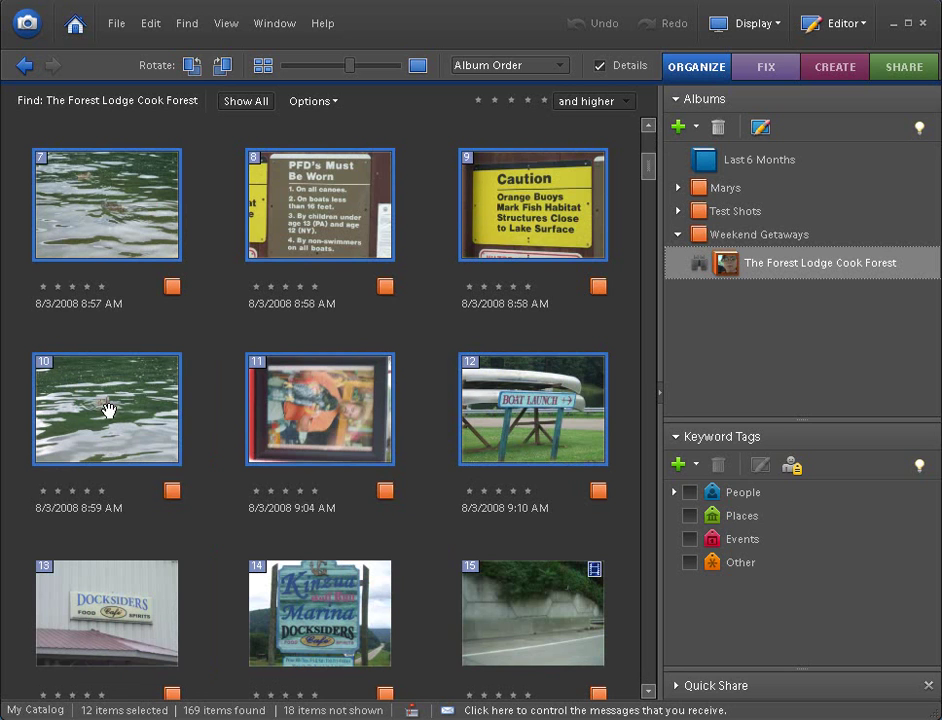
{"action": "left_click", "coordinate": [105, 605], "text": "ctrl"}
{"action": "left_click", "coordinate": [250, 585], "text": "ctrl"}
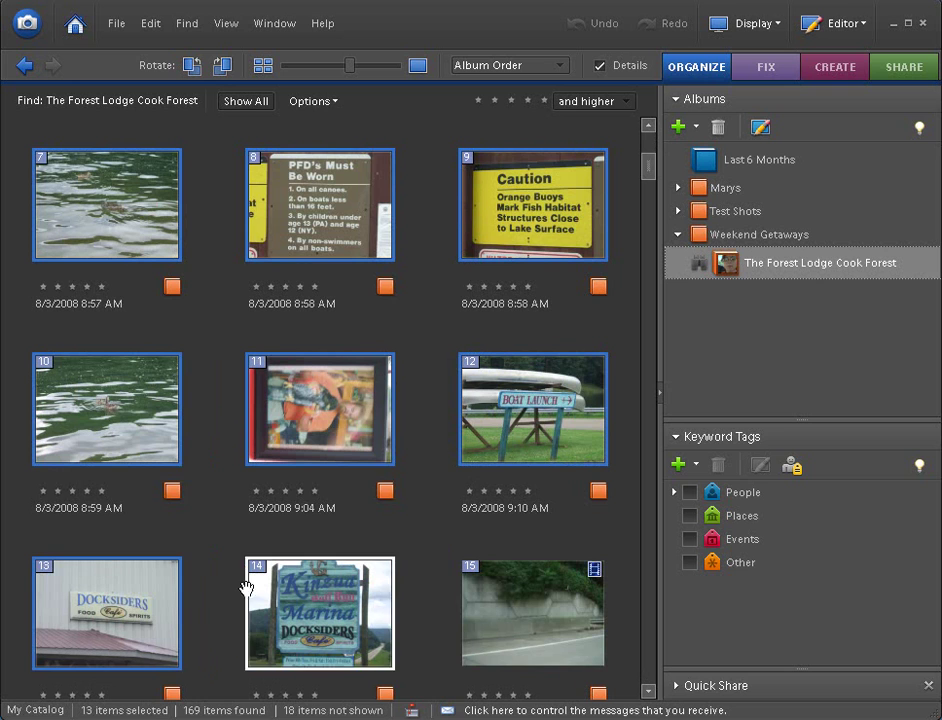
{"action": "left_click", "coordinate": [467, 598], "text": "ctrl"}
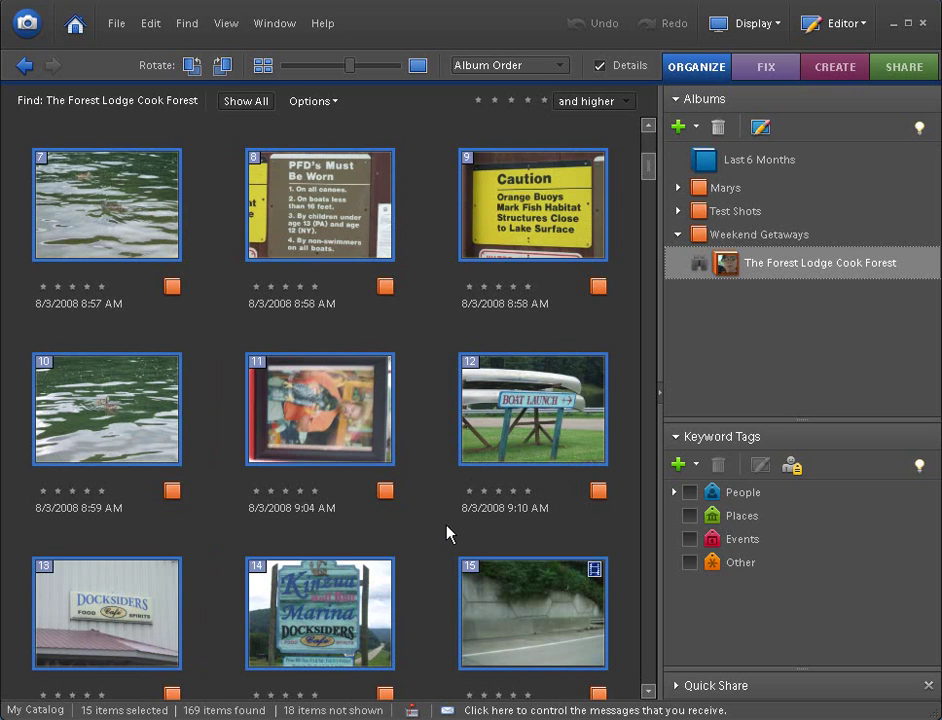
{"action": "left_click", "coordinate": [490, 625], "text": "ctrl"}
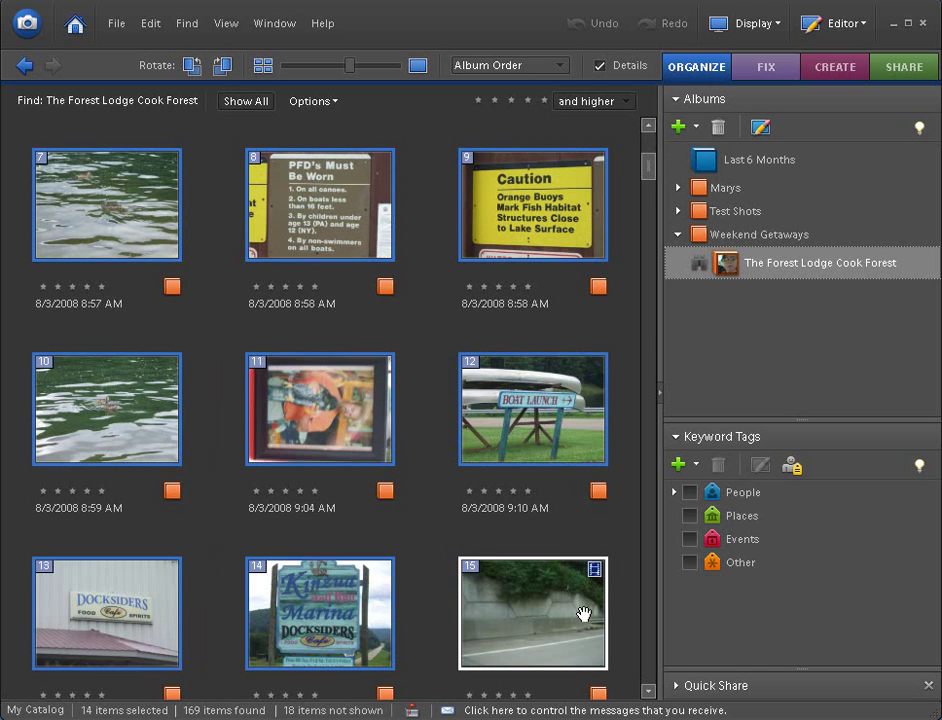
- Add photos 19 and 21, bringing the selection to 16 photos
{"action": "left_click", "coordinate": [650, 694]}
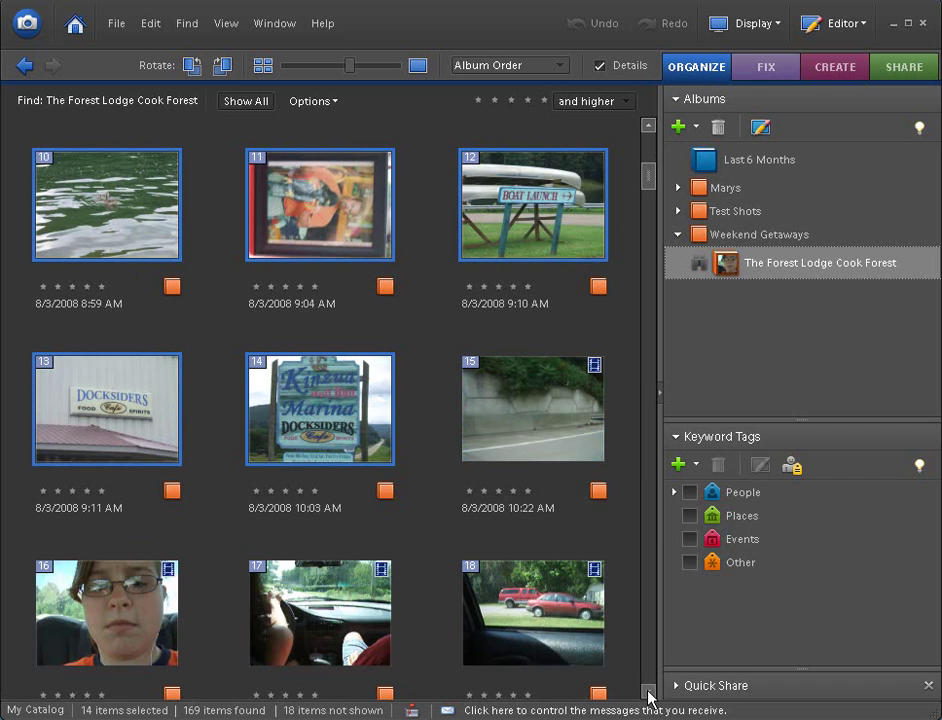
{"action": "left_click", "coordinate": [650, 694]}
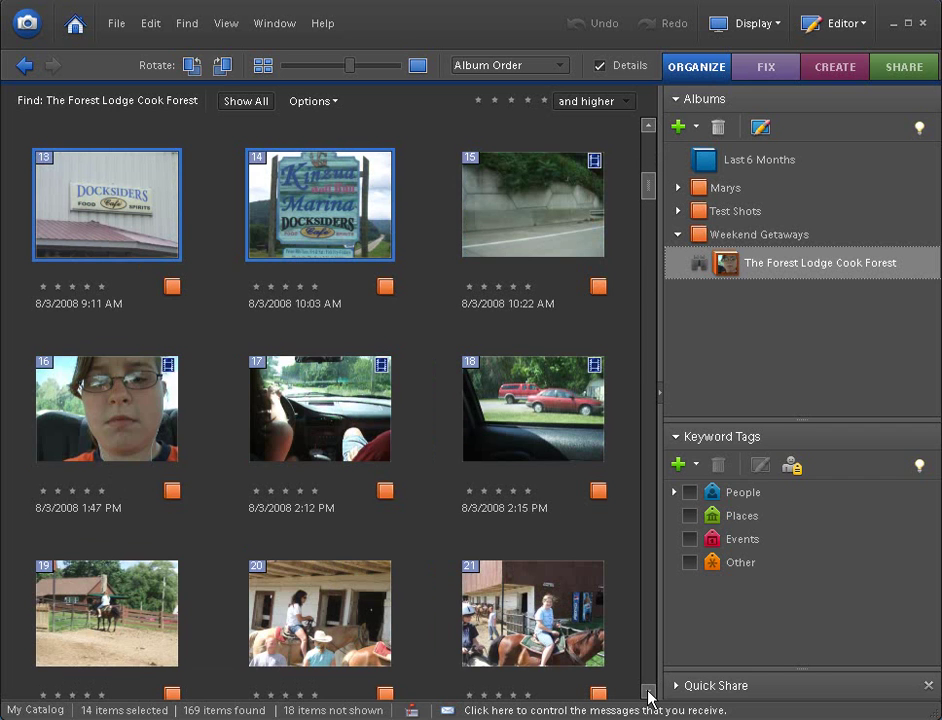
{"action": "left_click", "coordinate": [152, 613], "text": "ctrl"}
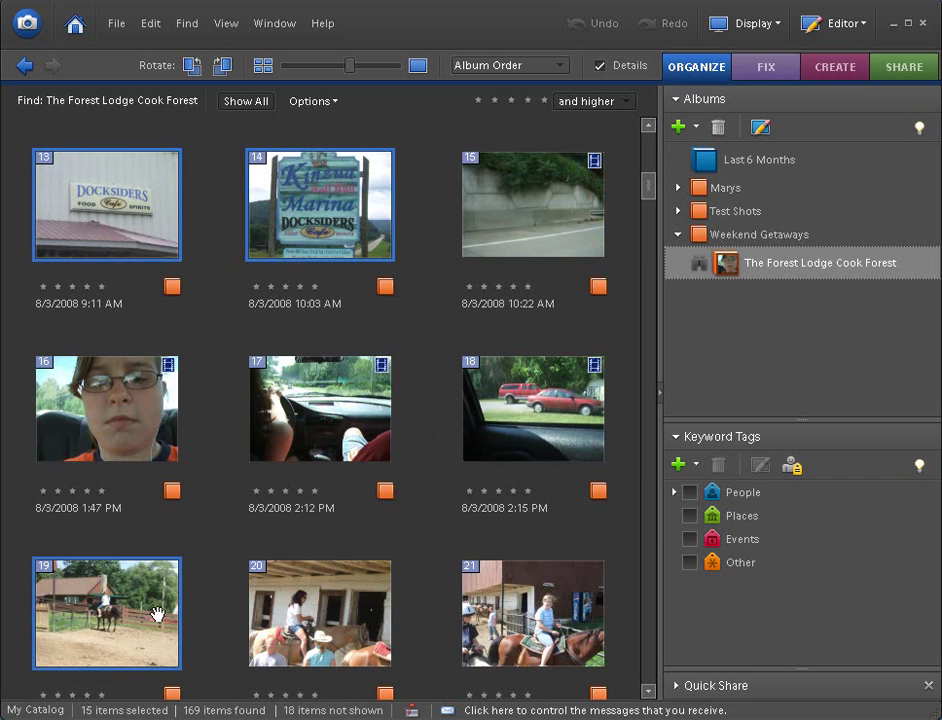
{"action": "left_click", "coordinate": [462, 625], "text": "ctrl"}
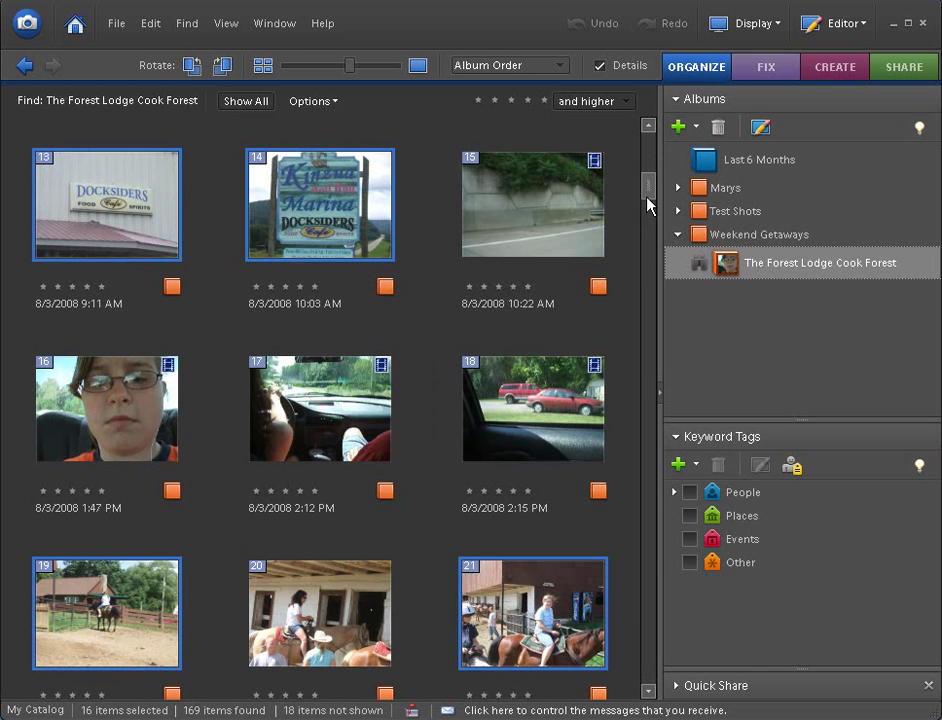
{"action": "left_click_drag", "start_coordinate": [648, 200], "coordinate": [650, 137]}
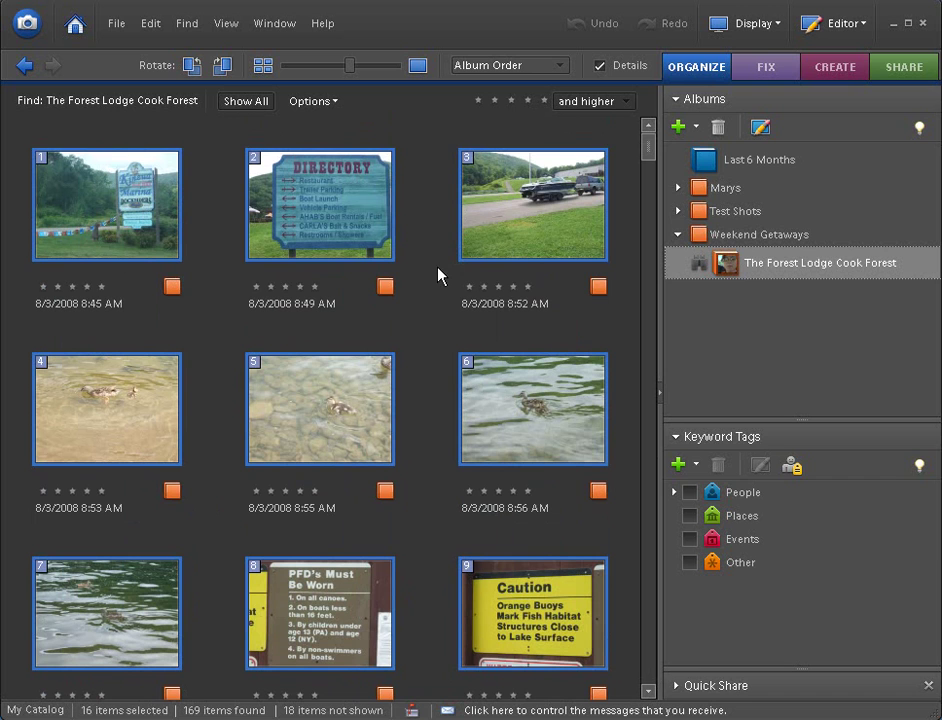
- Start a Share > Online Gallery listing the 16 selected photos as gallery items
{"action": "left_click", "coordinate": [898, 72]}
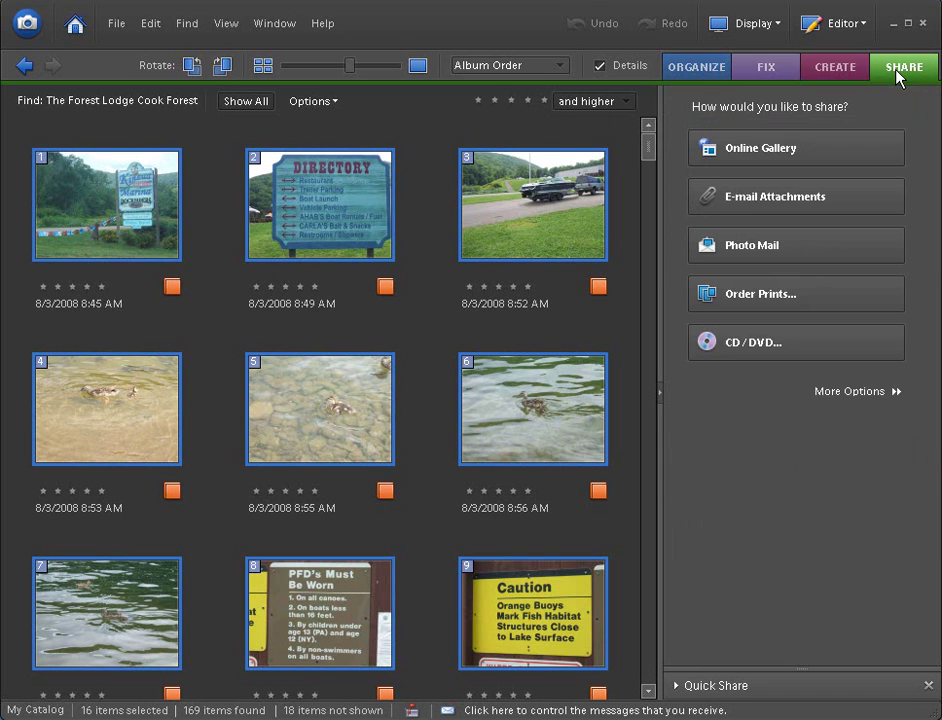
{"action": "left_click", "coordinate": [779, 155]}
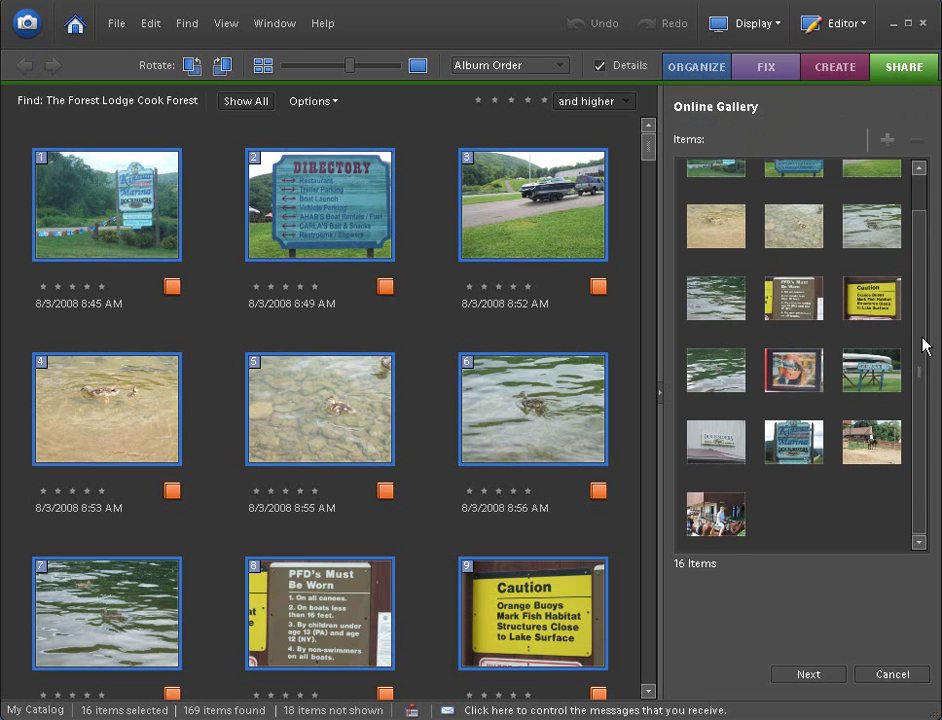
{"action": "left_click_drag", "start_coordinate": [924, 345], "coordinate": [927, 280]}
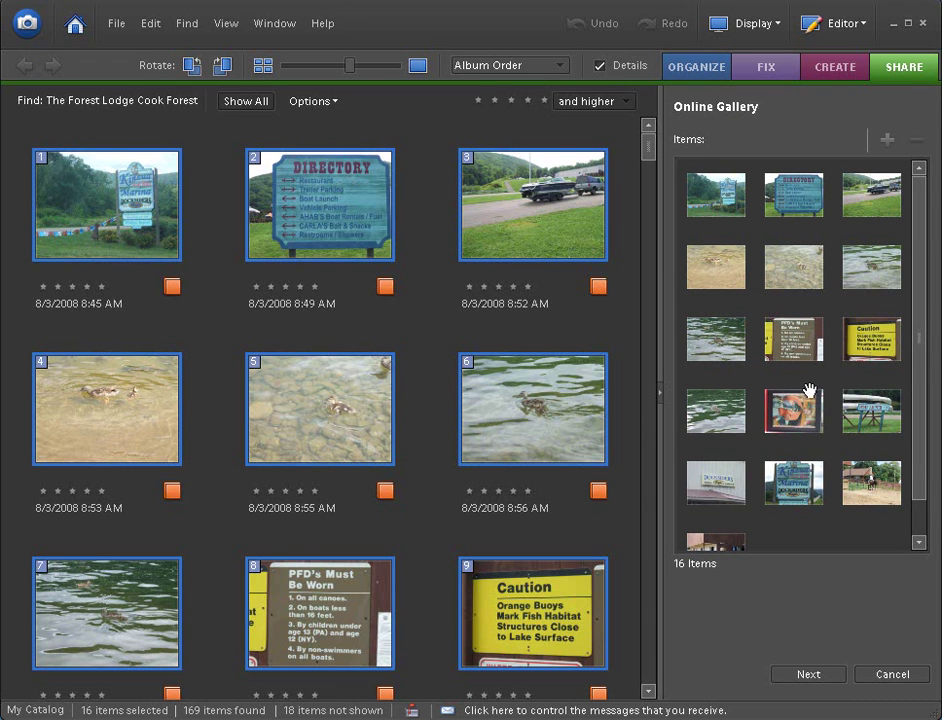
{"action": "left_click", "coordinate": [711, 266]}
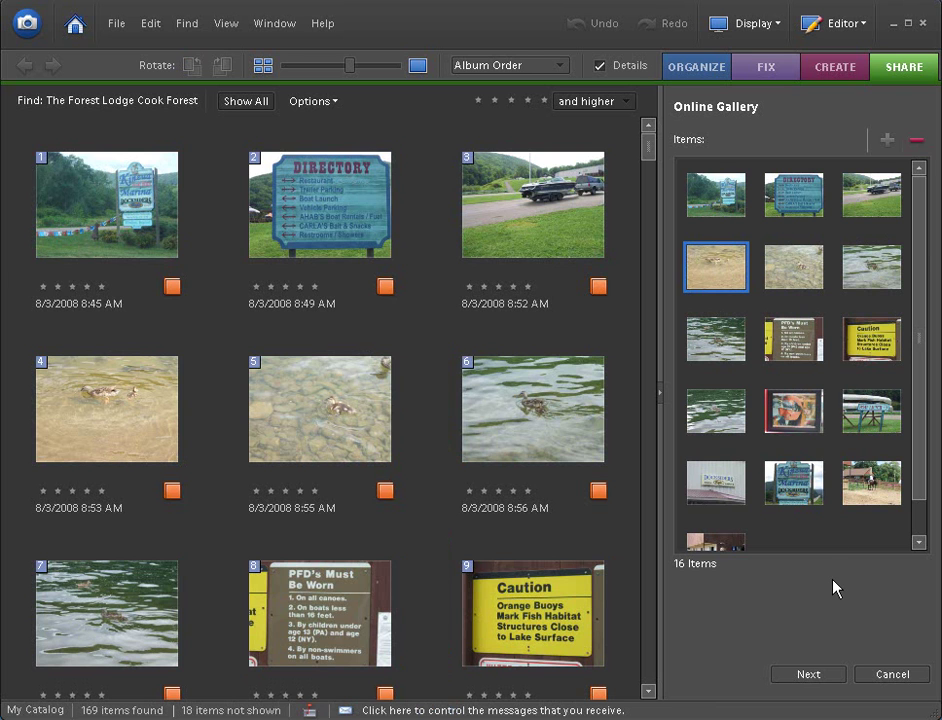
- Browse the Standard, Animated, Journal and Slideshow gallery categories, settling on Interactive
{"action": "left_click", "coordinate": [805, 675]}
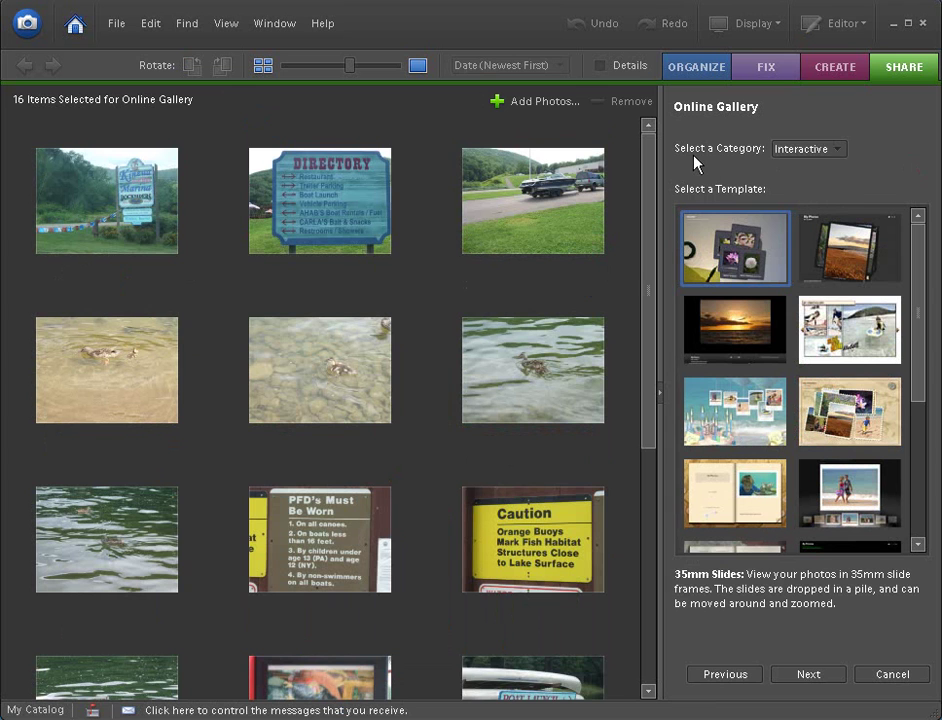
{"action": "left_click", "coordinate": [837, 151]}
{"action": "left_click", "coordinate": [831, 180]}
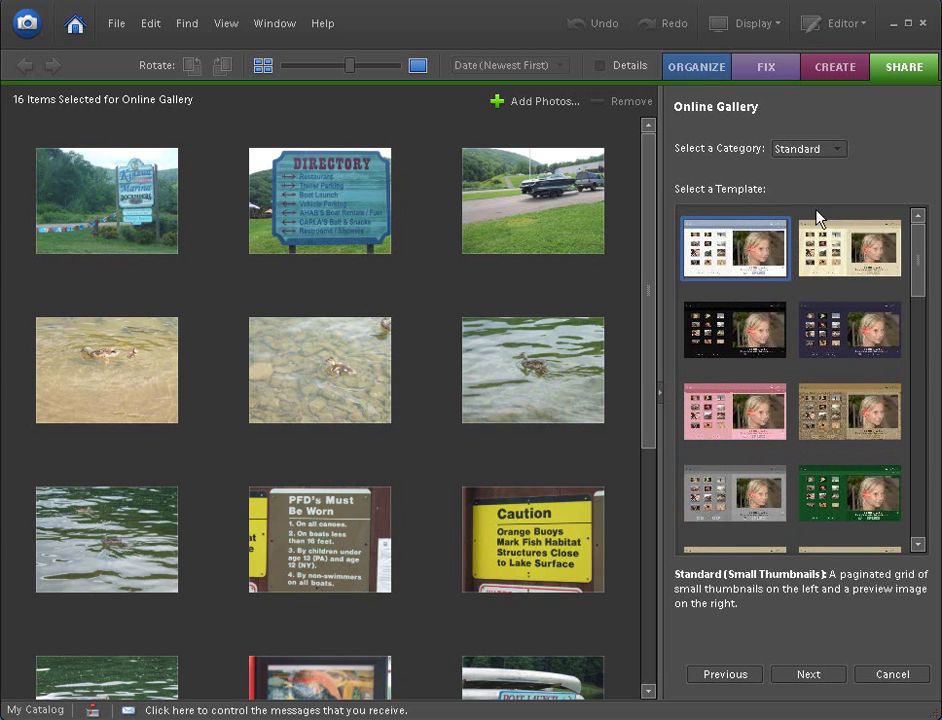
{"action": "left_click", "coordinate": [836, 150]}
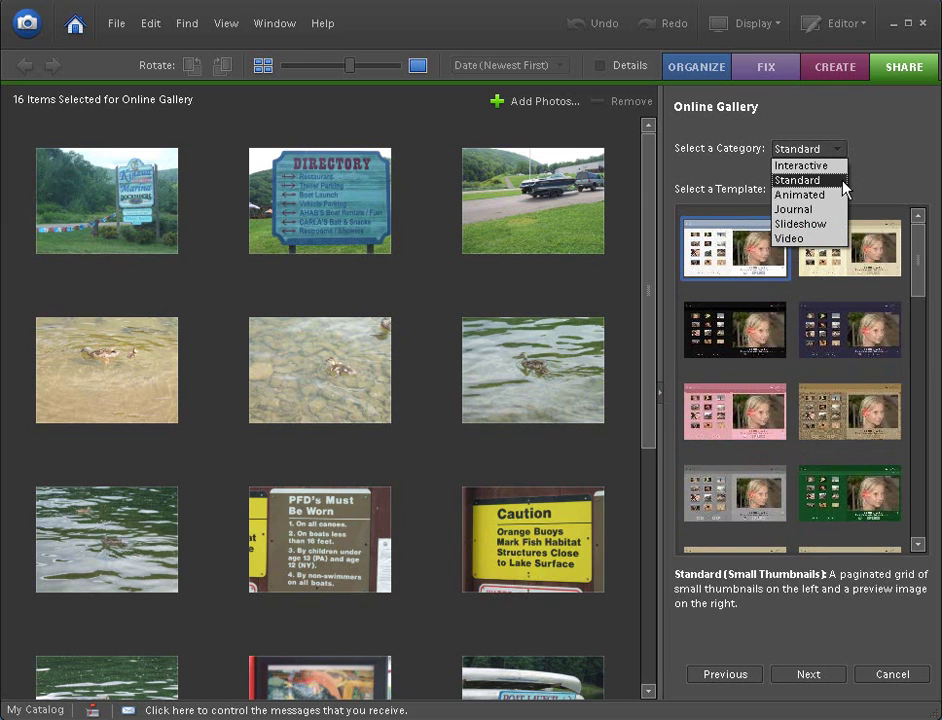
{"action": "left_click", "coordinate": [835, 195]}
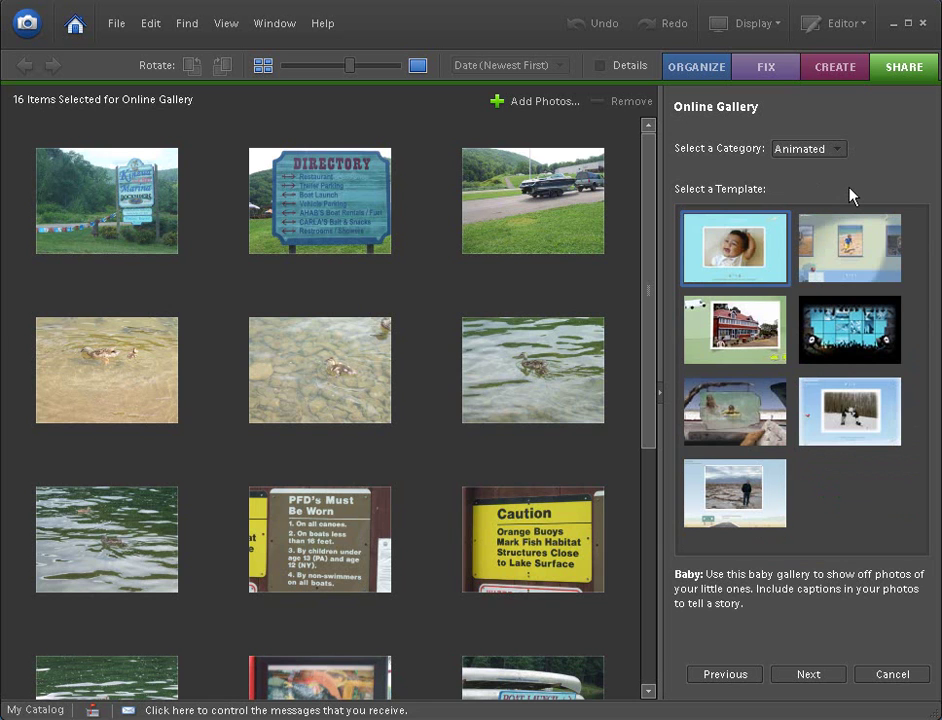
{"action": "left_click", "coordinate": [838, 150]}
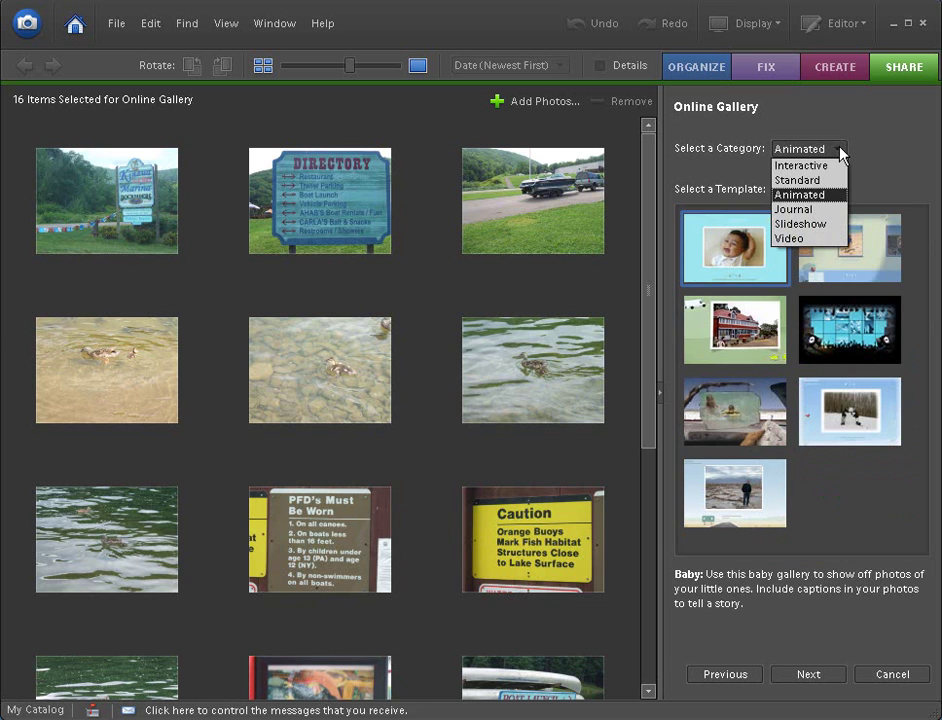
{"action": "left_click", "coordinate": [822, 209]}
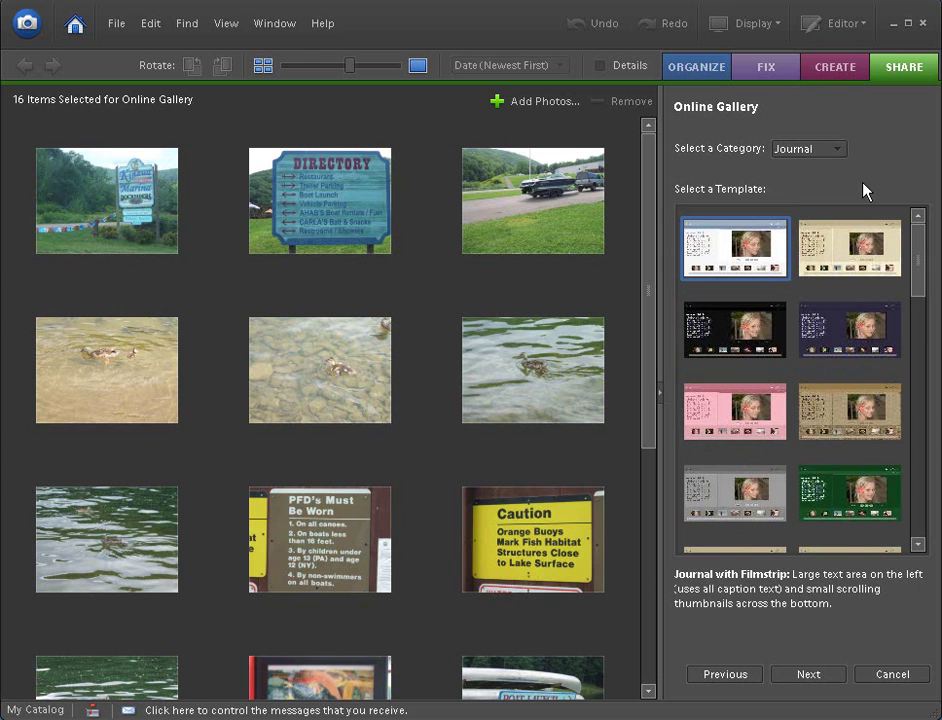
{"action": "left_click", "coordinate": [841, 150]}
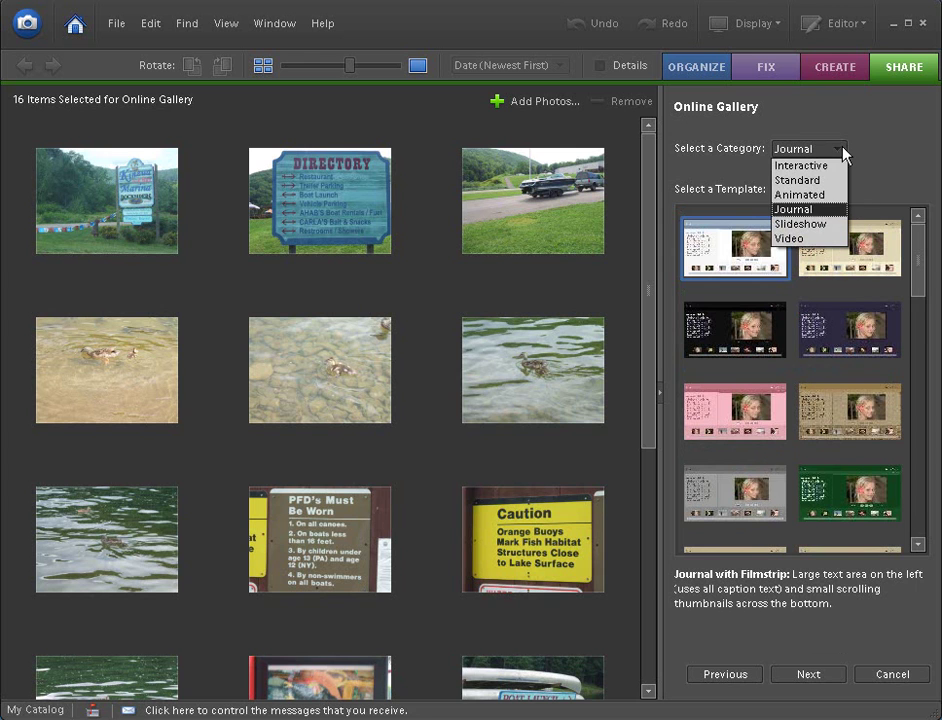
{"action": "left_click", "coordinate": [824, 224]}
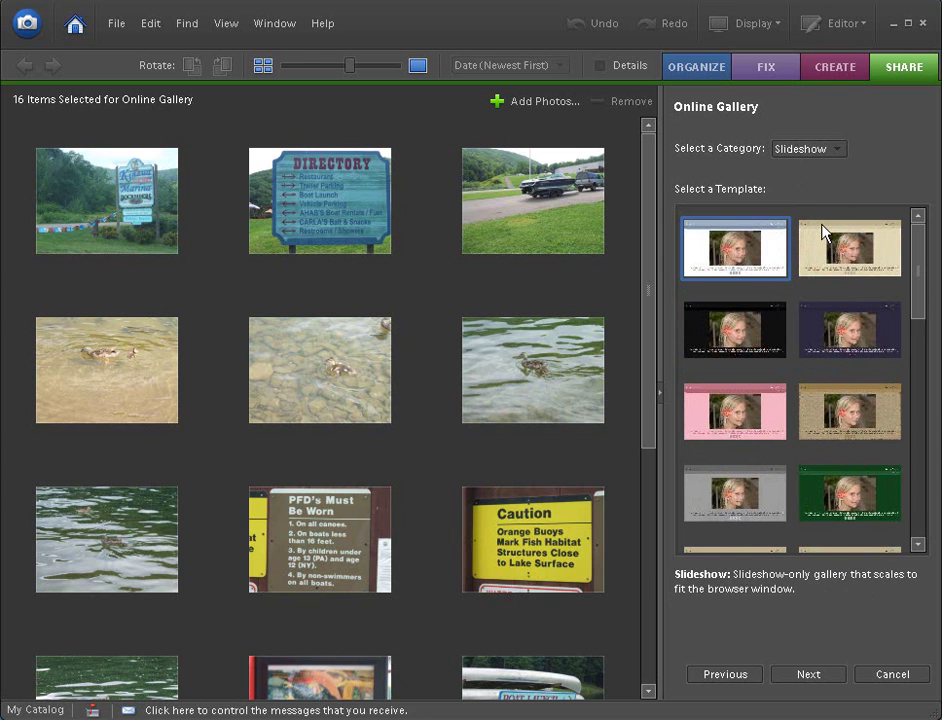
{"action": "left_click", "coordinate": [837, 153]}
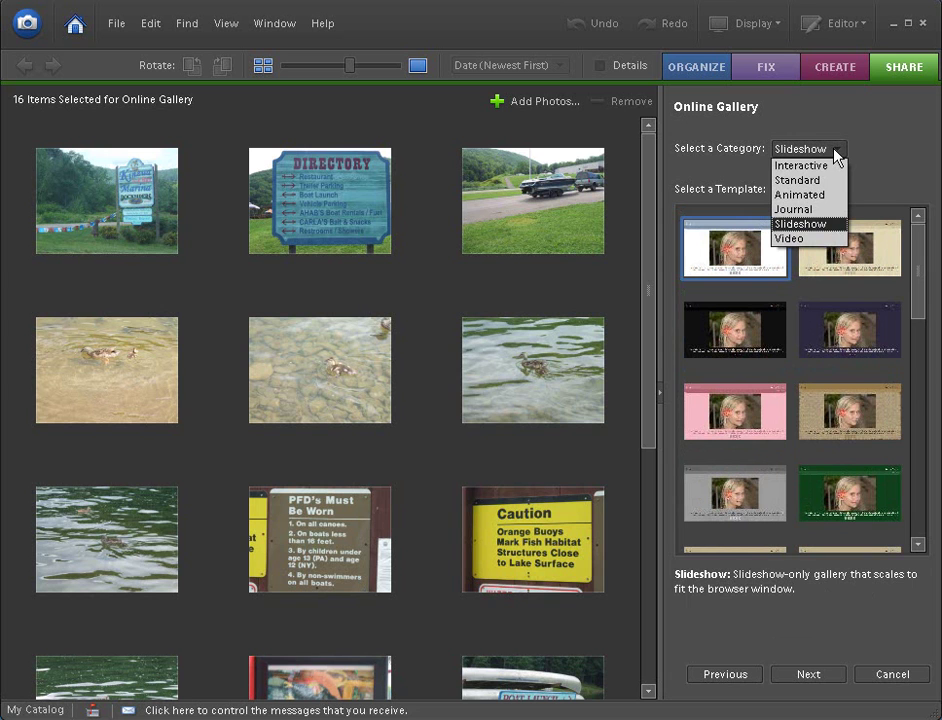
{"action": "left_click", "coordinate": [840, 167]}
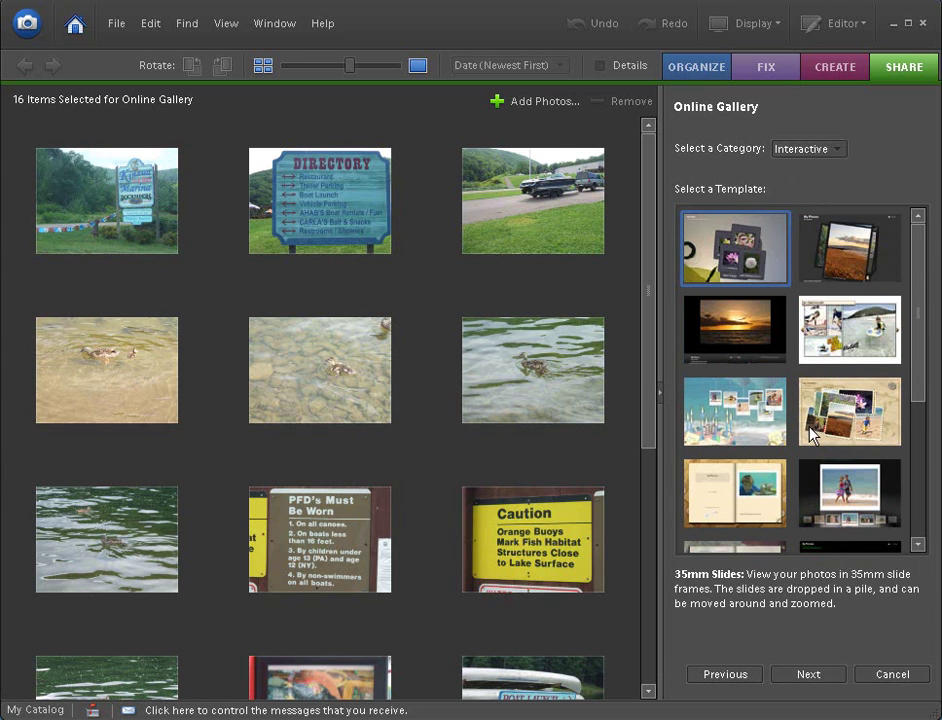
- Preview the Wedding, Sliding, Scrapbook and Photo Book templates, then choose Reflection
{"action": "left_click_drag", "start_coordinate": [919, 301], "coordinate": [912, 414]}
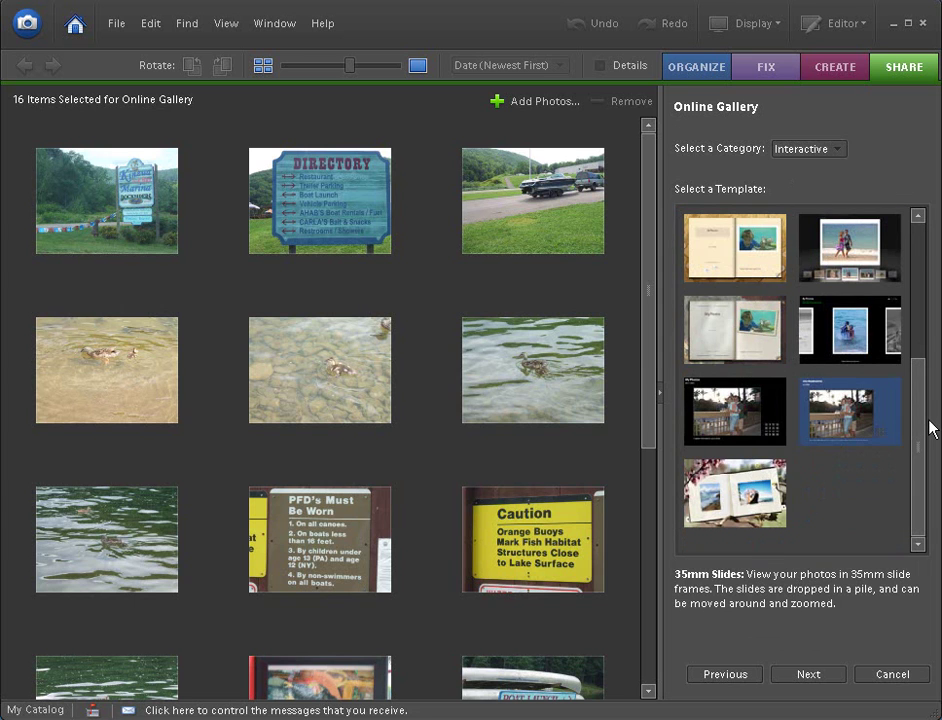
{"action": "left_click", "coordinate": [780, 497]}
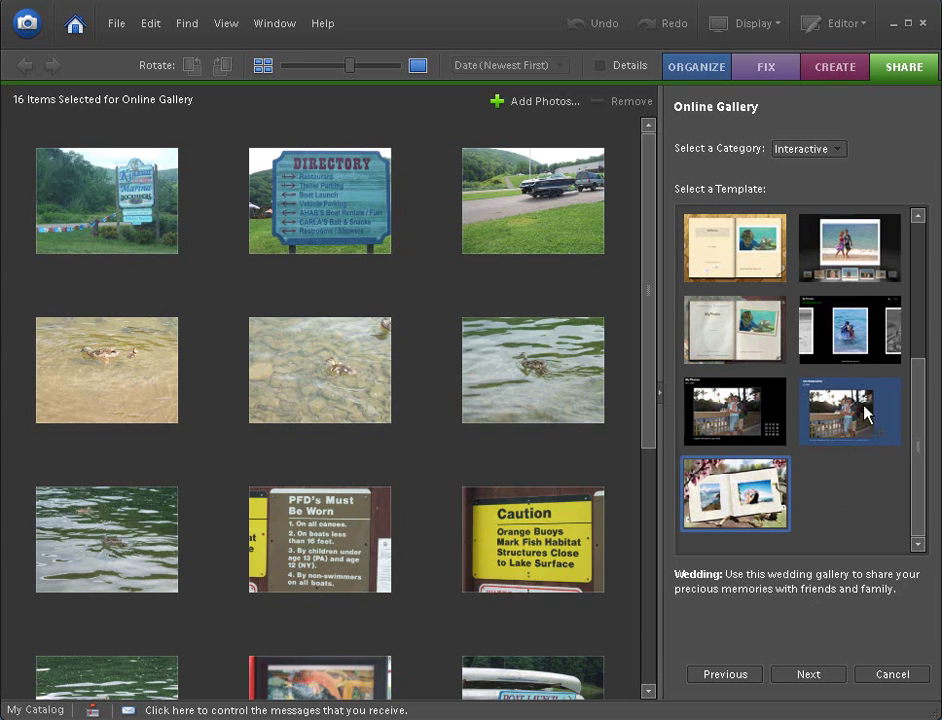
{"action": "left_click", "coordinate": [853, 366]}
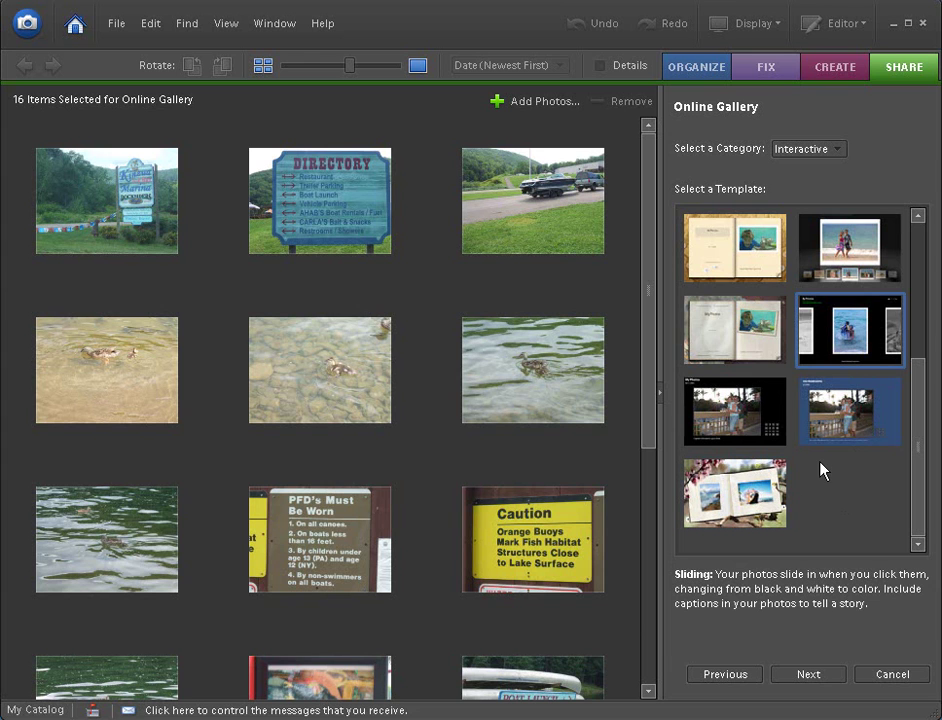
{"action": "left_click", "coordinate": [752, 360]}
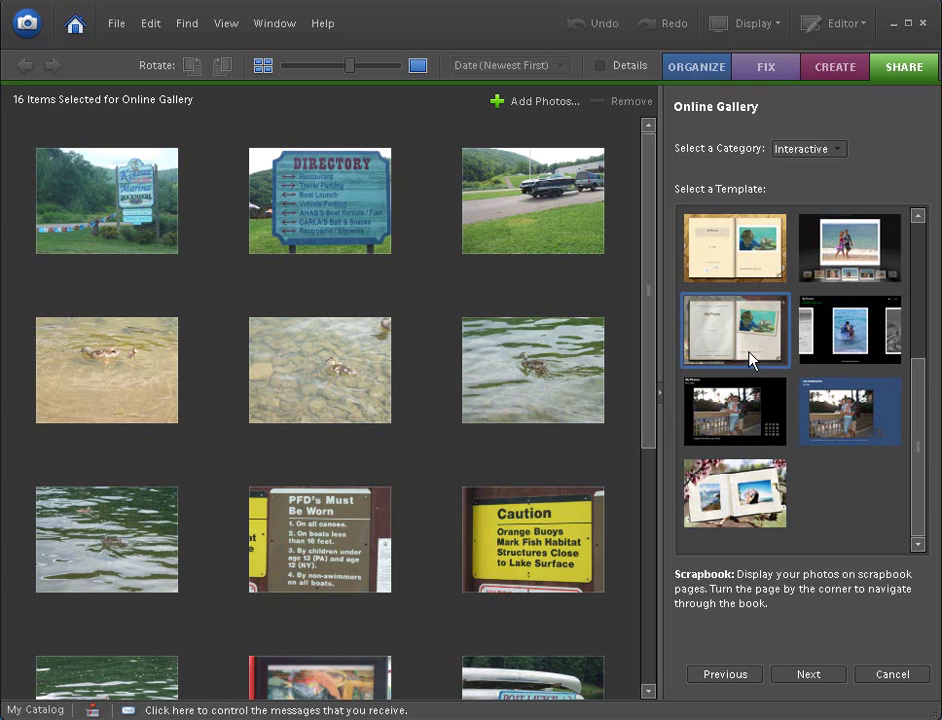
{"action": "left_click", "coordinate": [745, 263]}
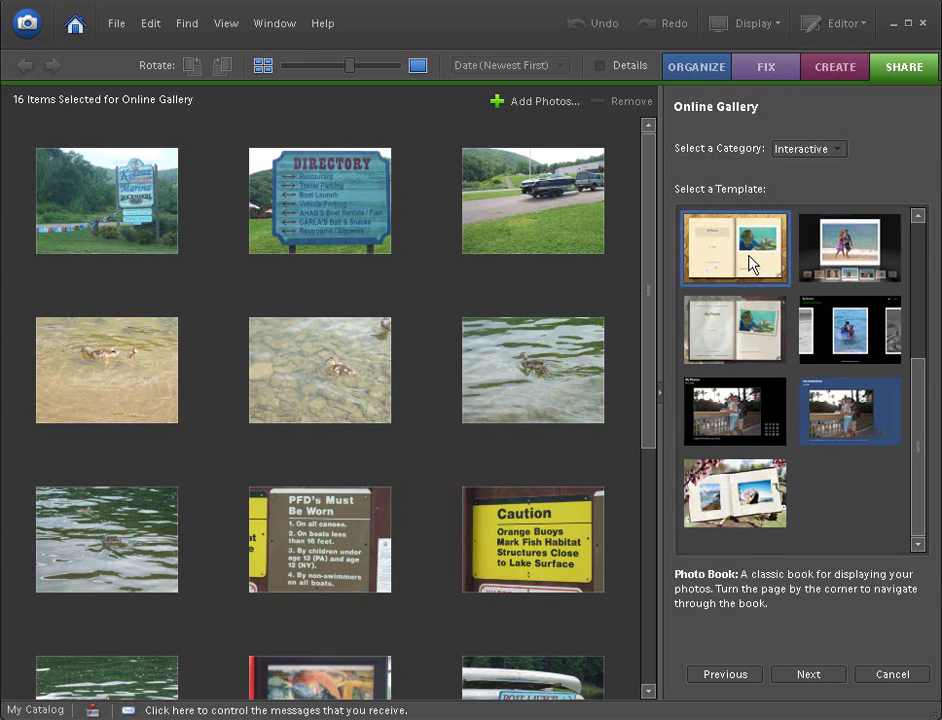
{"action": "left_click", "coordinate": [853, 243]}
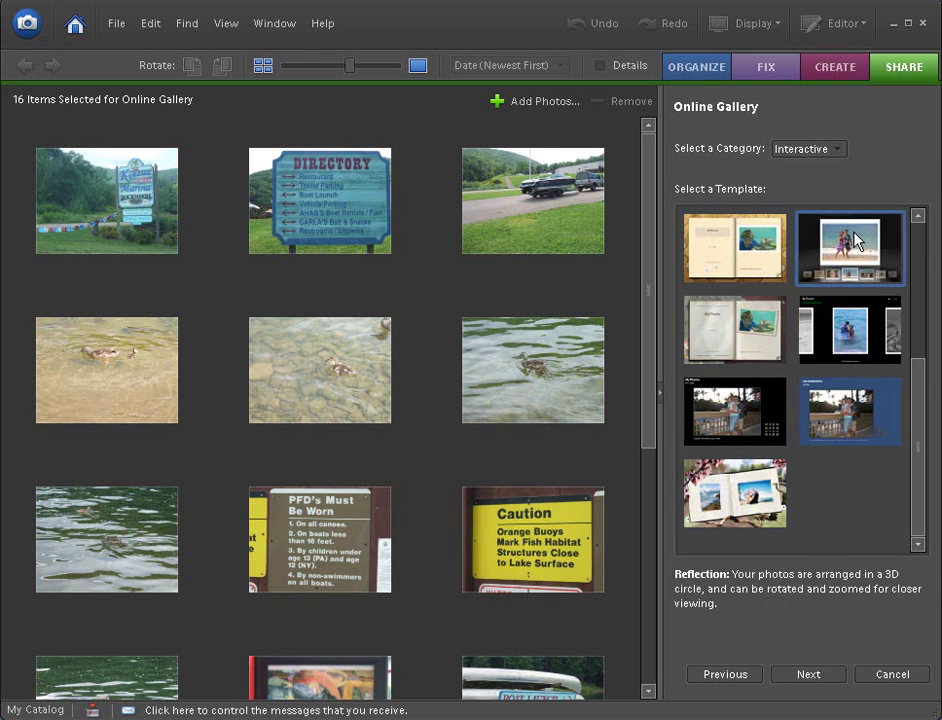
- Enter 'Cook Forest' as Title and 'Forest and Surrounding area' as Subtitle, fixing the typo
{"action": "left_click", "coordinate": [810, 678]}
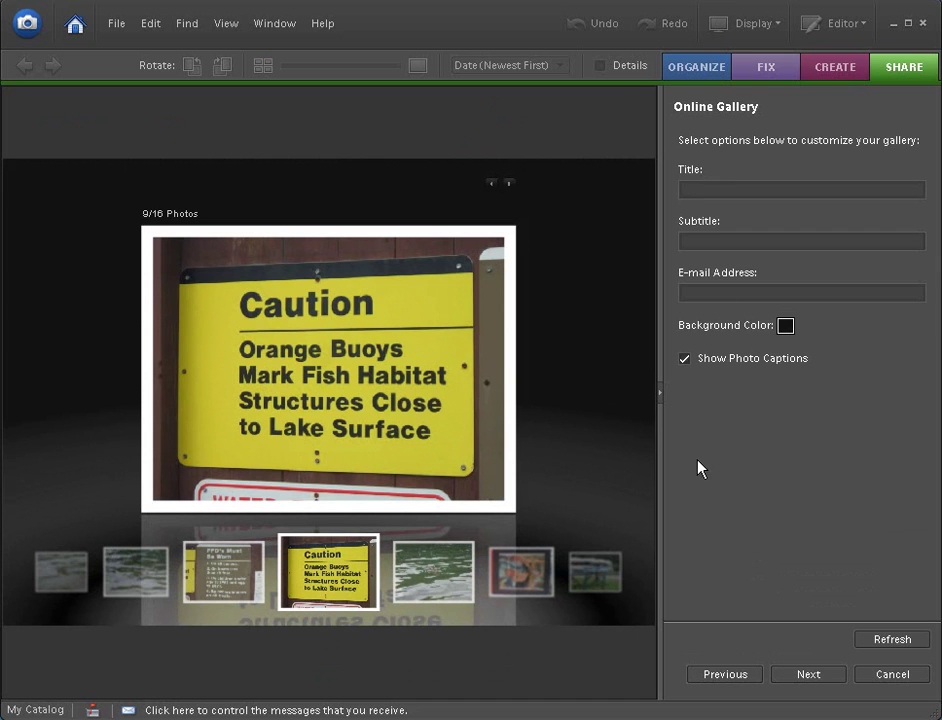
{"action": "type", "text": "Cook Forest"}
{"action": "left_click", "coordinate": [721, 240]}
{"action": "type", "text": "Forest and Surr"}
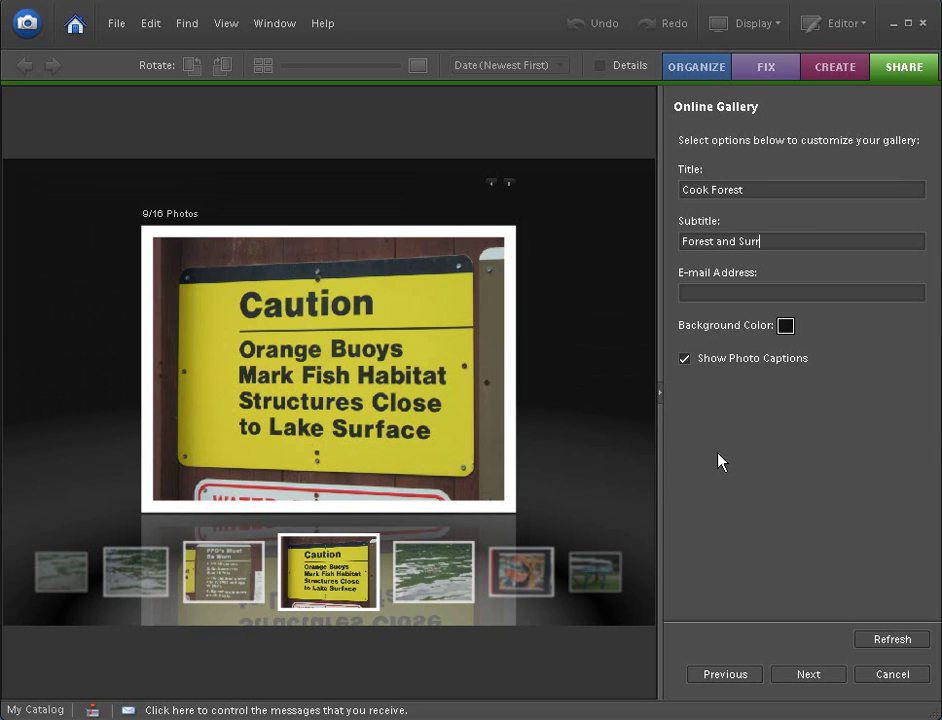
{"action": "type", "text": "ounding"}
{"action": "type", "text": " aera"}
{"action": "key", "text": "BackSpace"}
{"action": "key", "text": "BackSpace"}
{"action": "key", "text": "BackSpace"}
{"action": "type", "text": "rea"}
- Set the gallery background color to deep blue 0b0e9c
{"action": "left_click", "coordinate": [786, 326]}
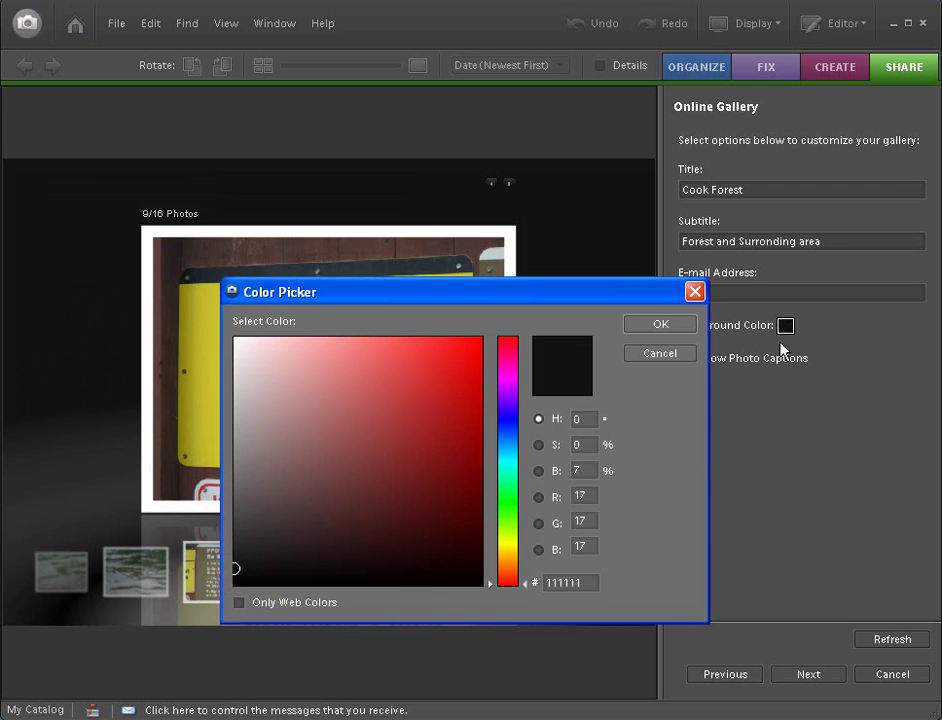
{"action": "left_click", "coordinate": [509, 418]}
{"action": "left_click", "coordinate": [659, 326]}
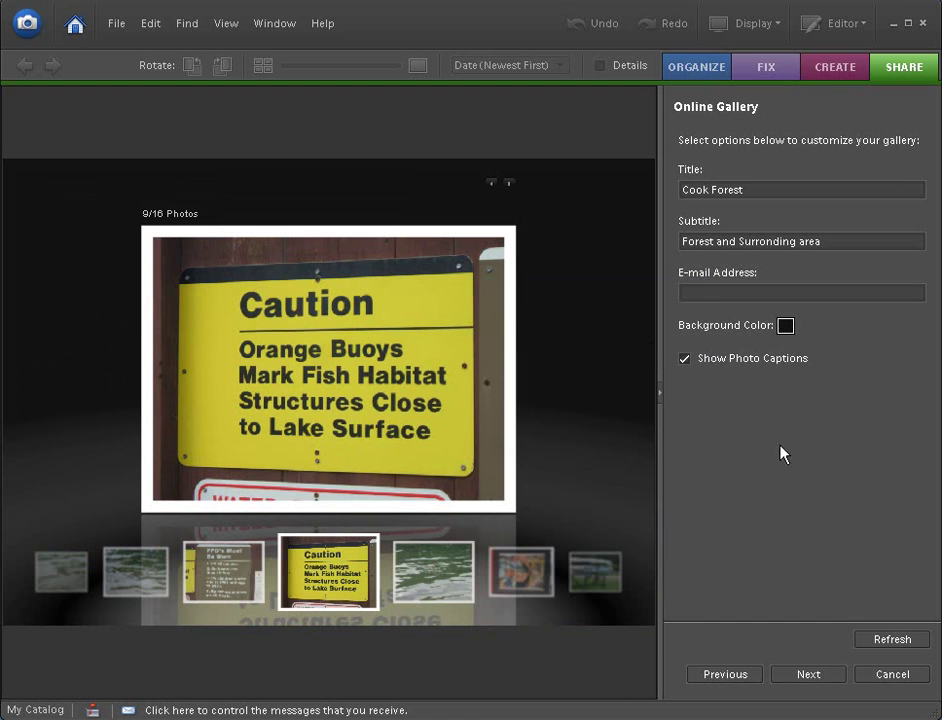
{"action": "left_click", "coordinate": [785, 327]}
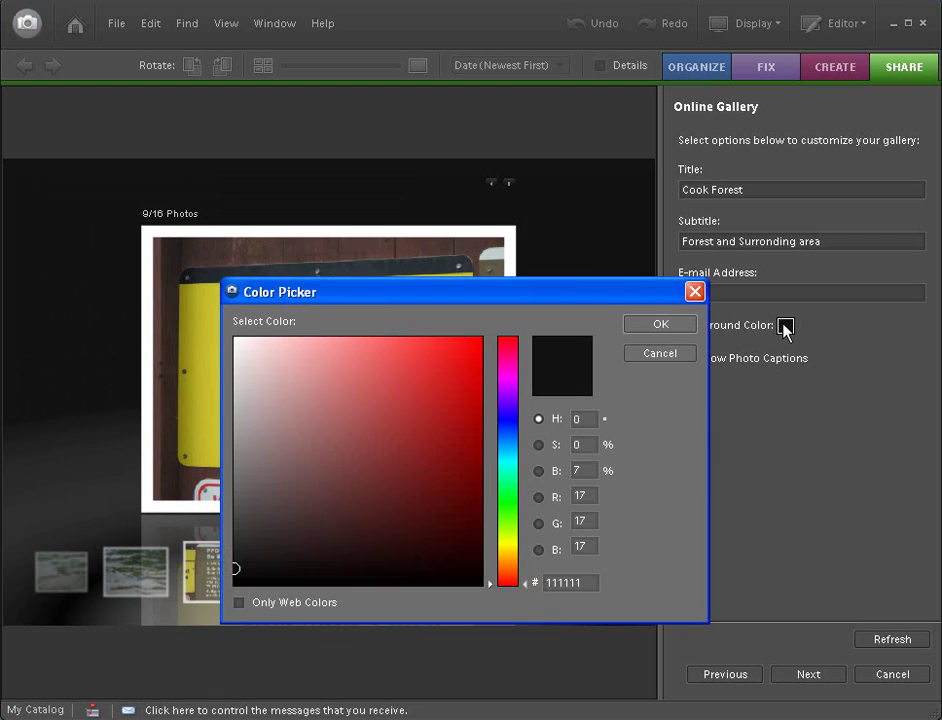
{"action": "left_click", "coordinate": [511, 421]}
{"action": "left_click", "coordinate": [464, 434]}
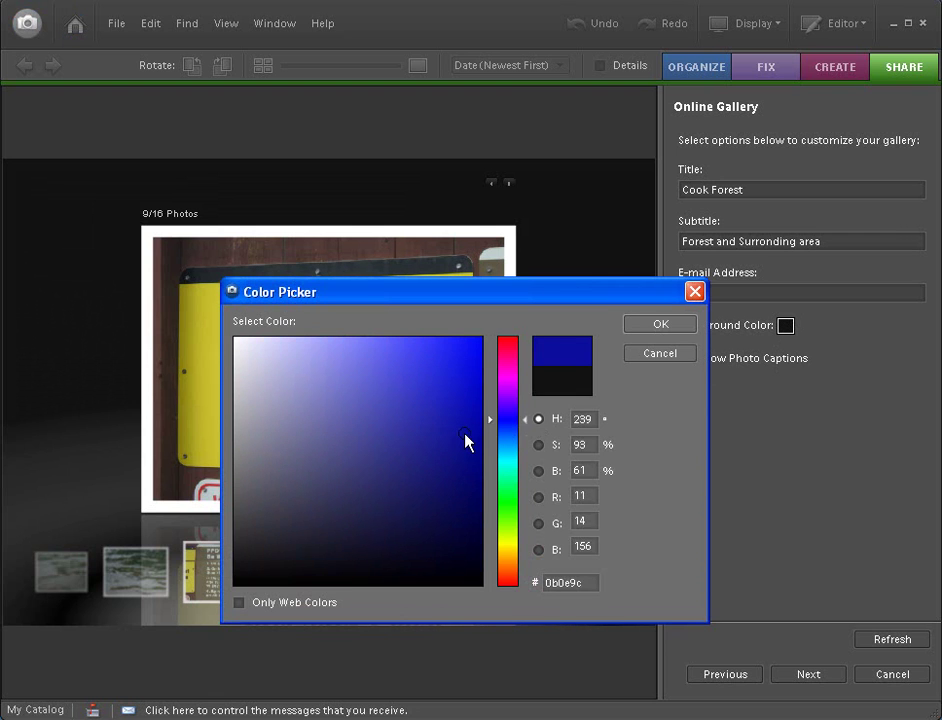
{"action": "left_click", "coordinate": [645, 330]}
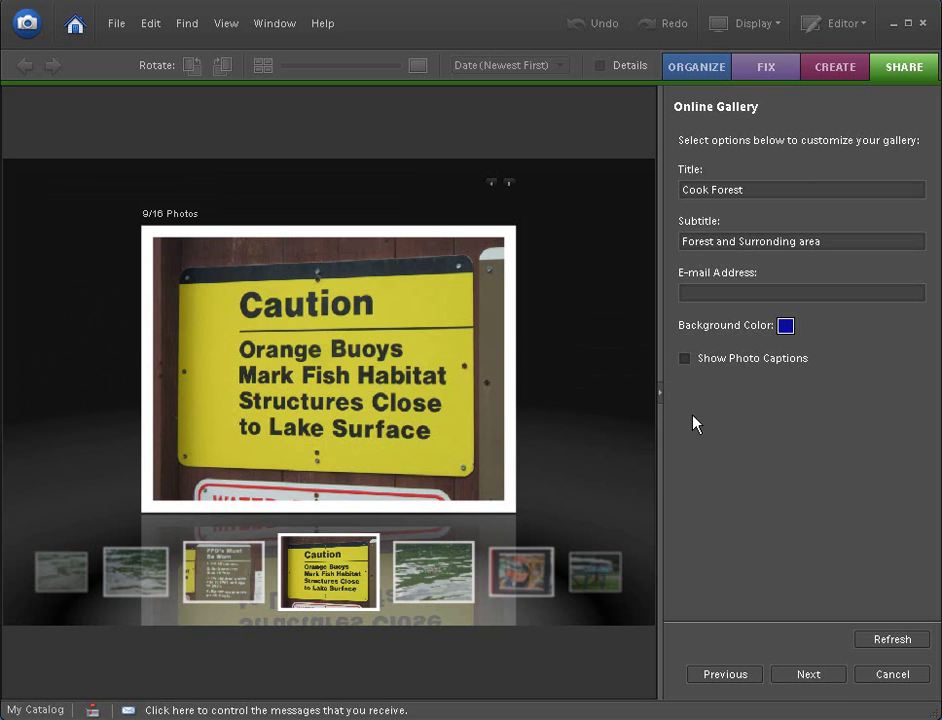
- Replace the default gallery name with 'Cook Forest'
{"action": "left_click", "coordinate": [805, 673]}
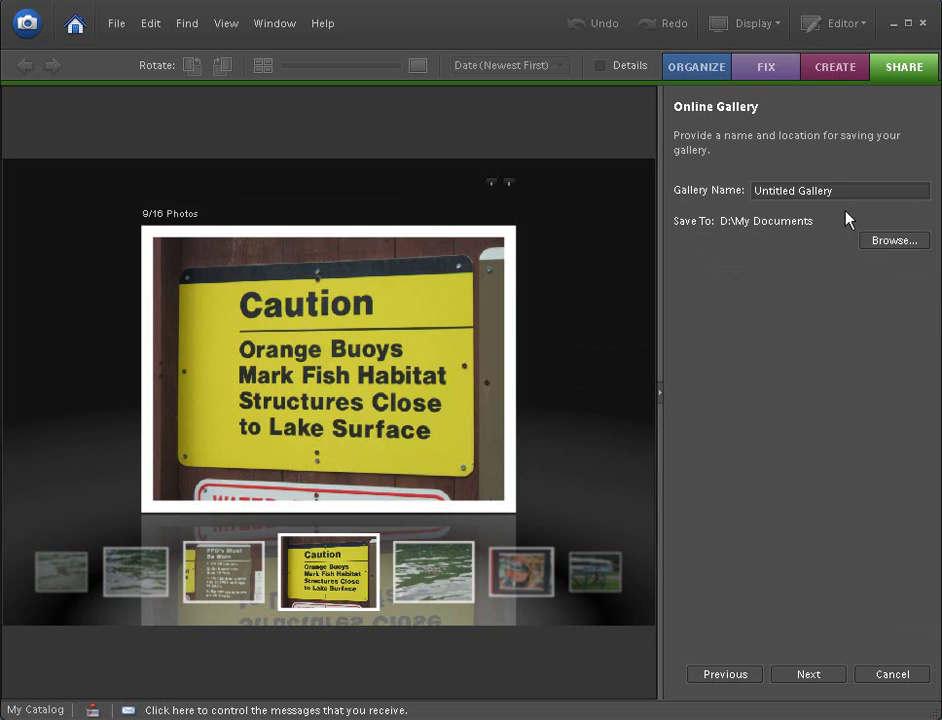
{"action": "left_click_drag", "start_coordinate": [841, 190], "coordinate": [727, 218]}
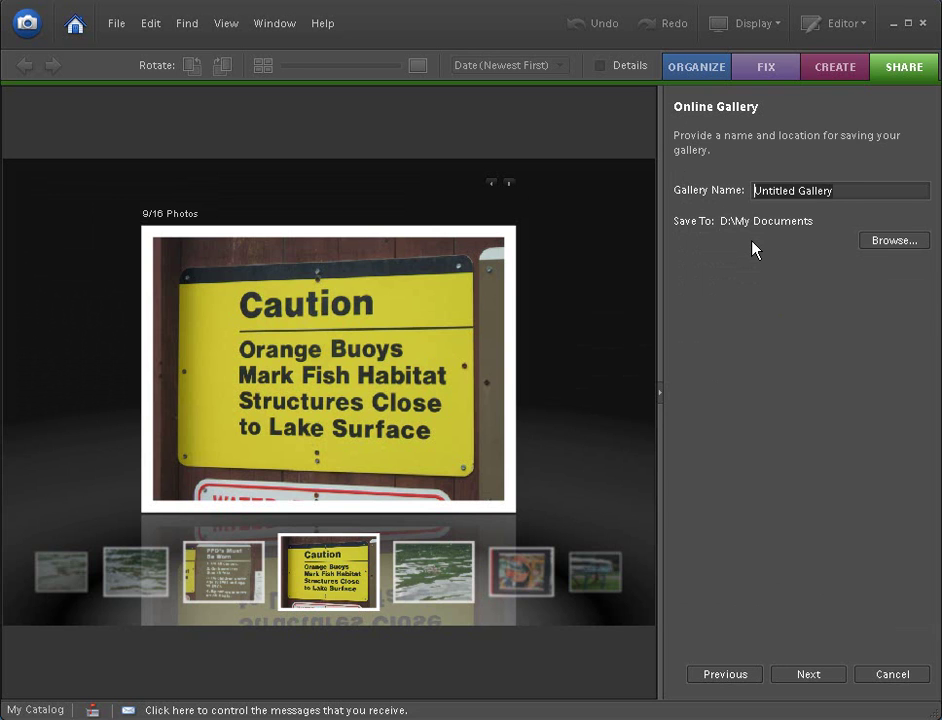
{"action": "type", "text": "Cook Forest"}
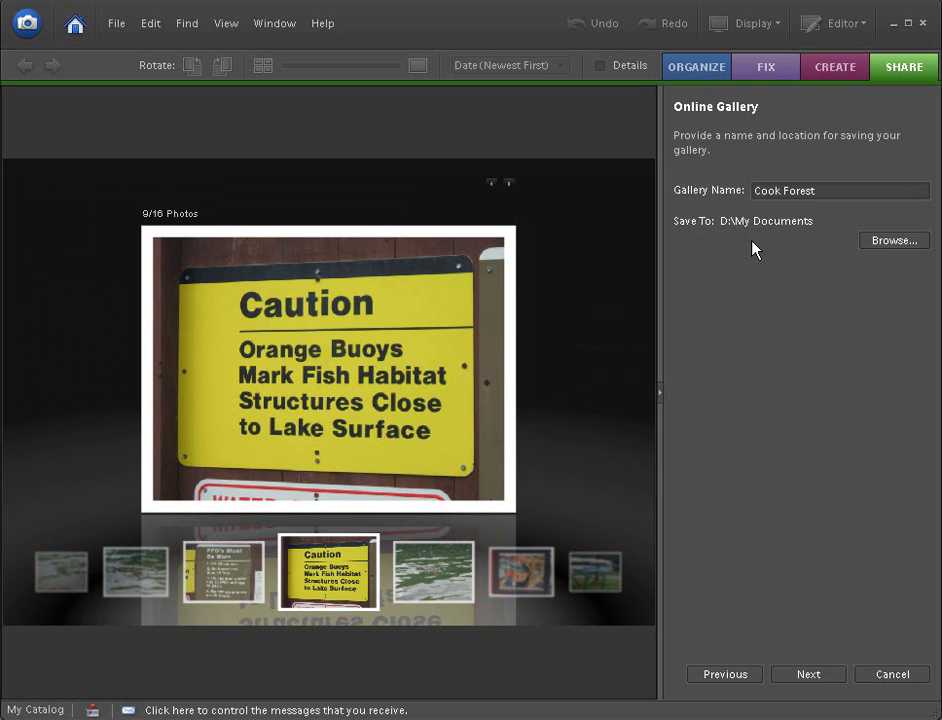
- Create a WebGallery folder on Data (D:) and set it as the save location
{"action": "left_click", "coordinate": [888, 244]}
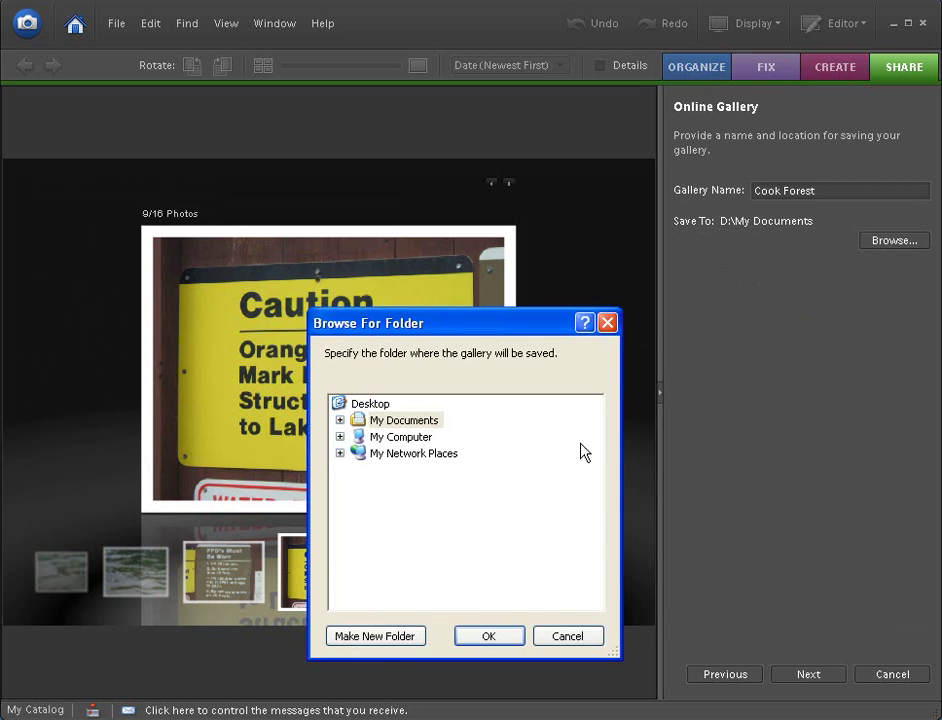
{"action": "left_click", "coordinate": [340, 437]}
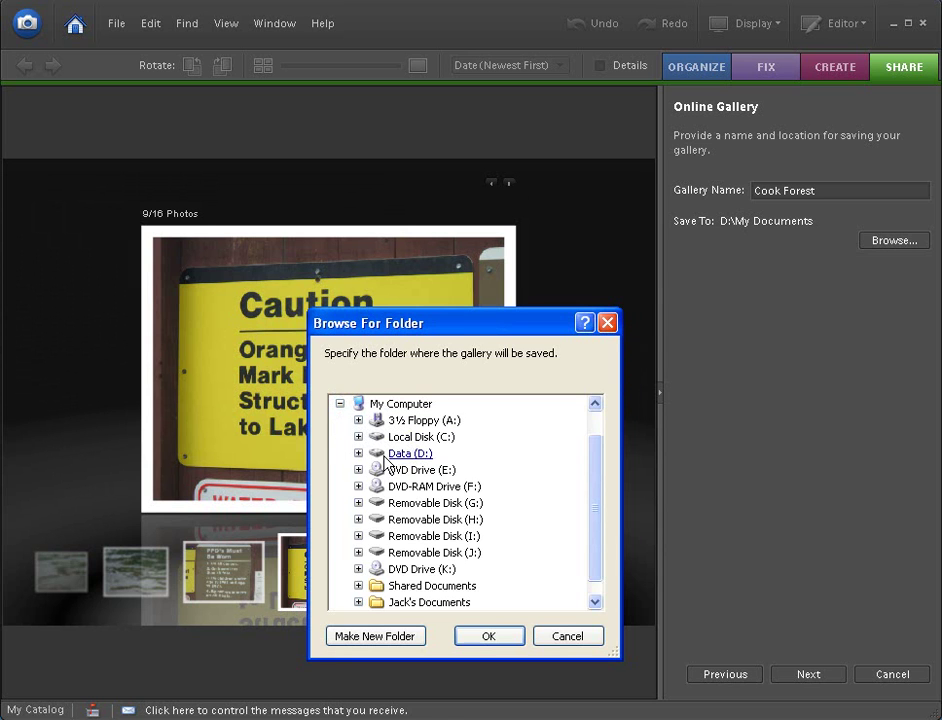
{"action": "left_click", "coordinate": [358, 453]}
{"action": "left_click", "coordinate": [384, 455]}
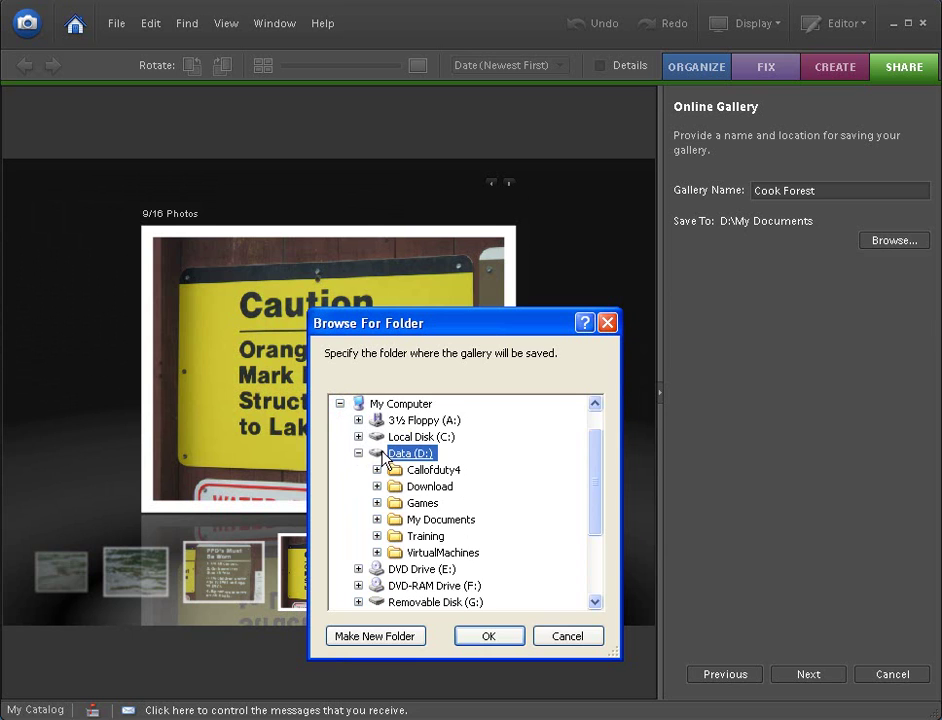
{"action": "left_click", "coordinate": [384, 640]}
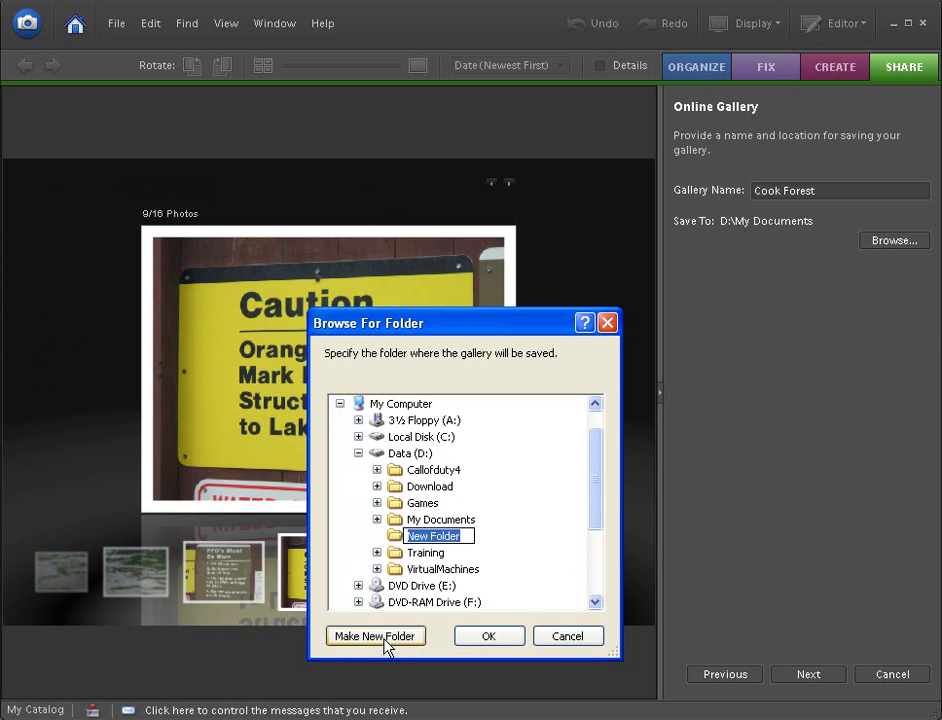
{"action": "type", "text": "Web"}
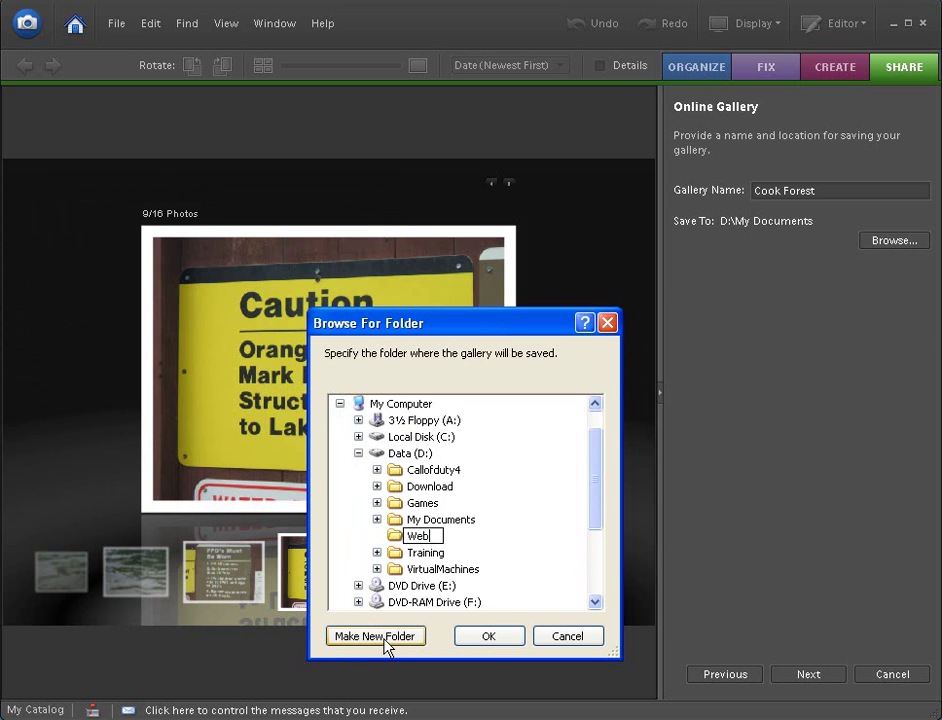
{"action": "type", "text": "Gallery"}
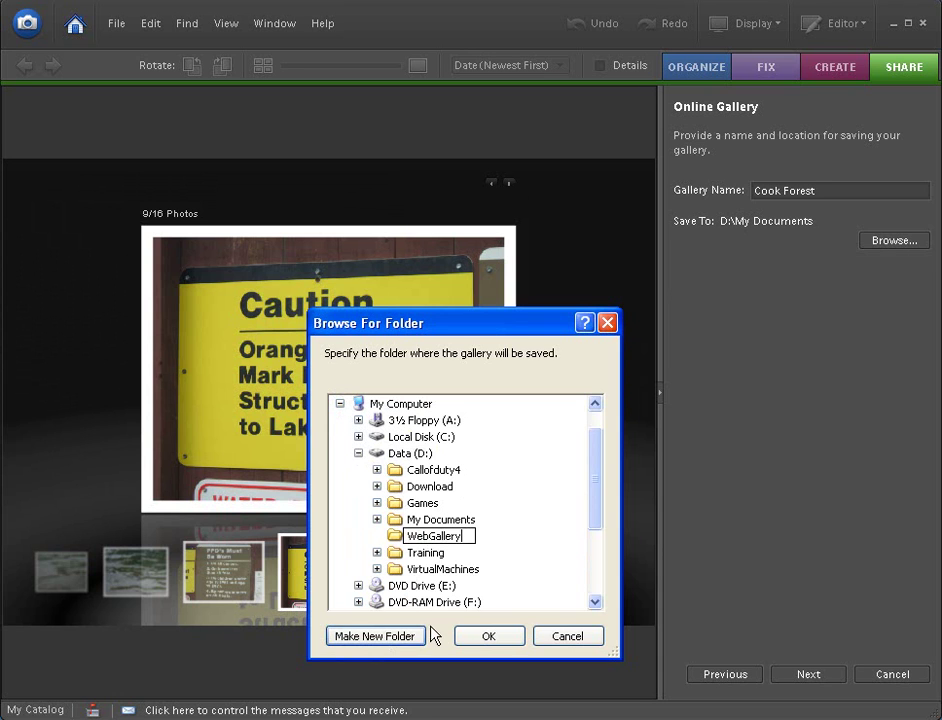
{"action": "left_click", "coordinate": [527, 588]}
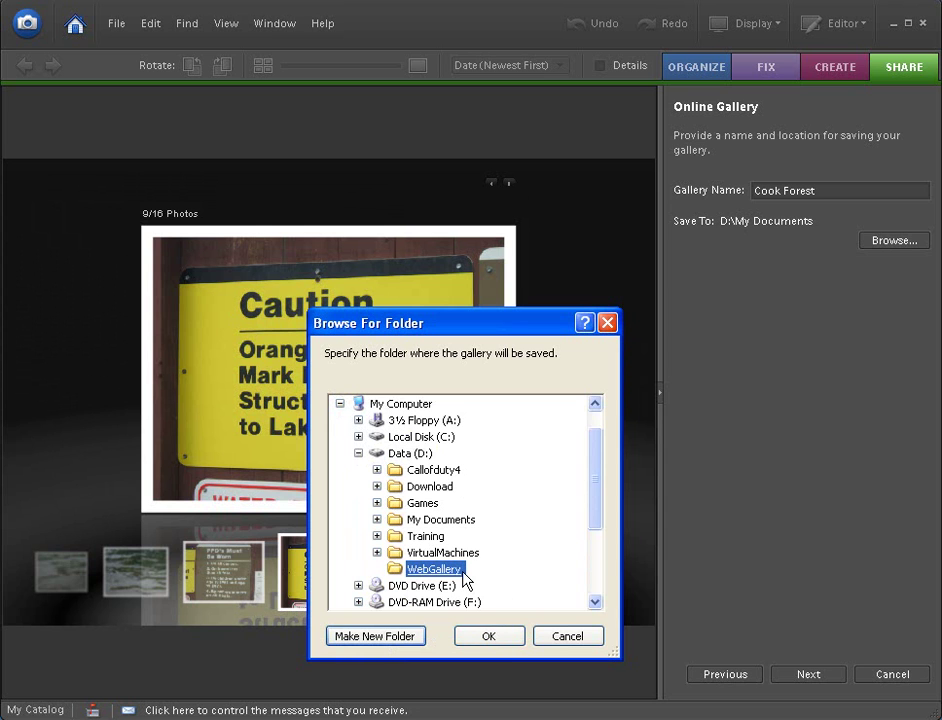
{"action": "left_click", "coordinate": [486, 638]}
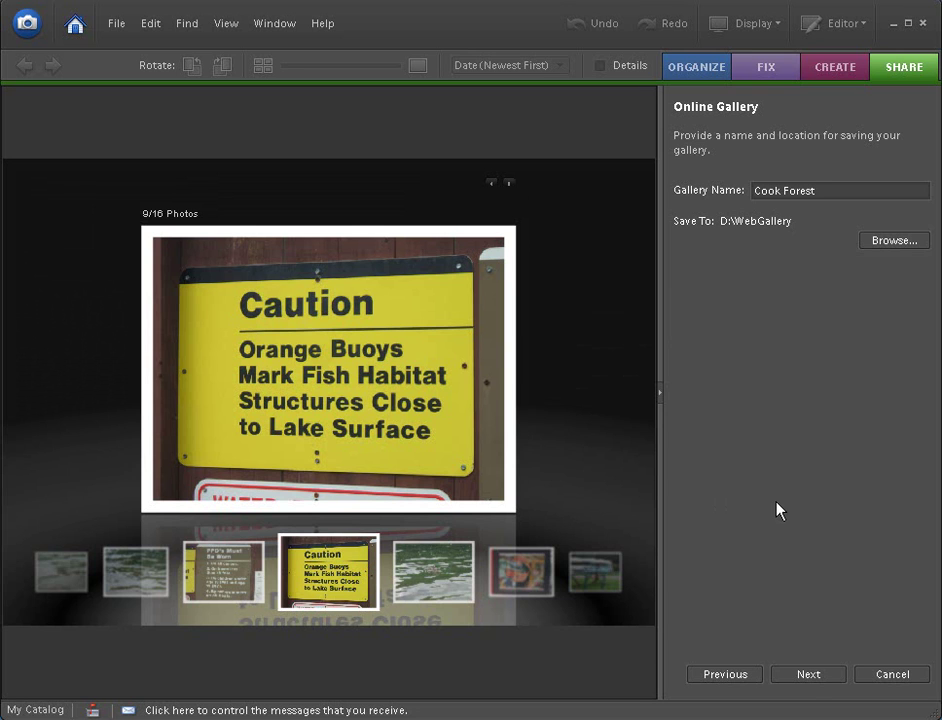
- Save the Cook Forest gallery to the catalog and proceed to sharing options
{"action": "left_click", "coordinate": [808, 676]}
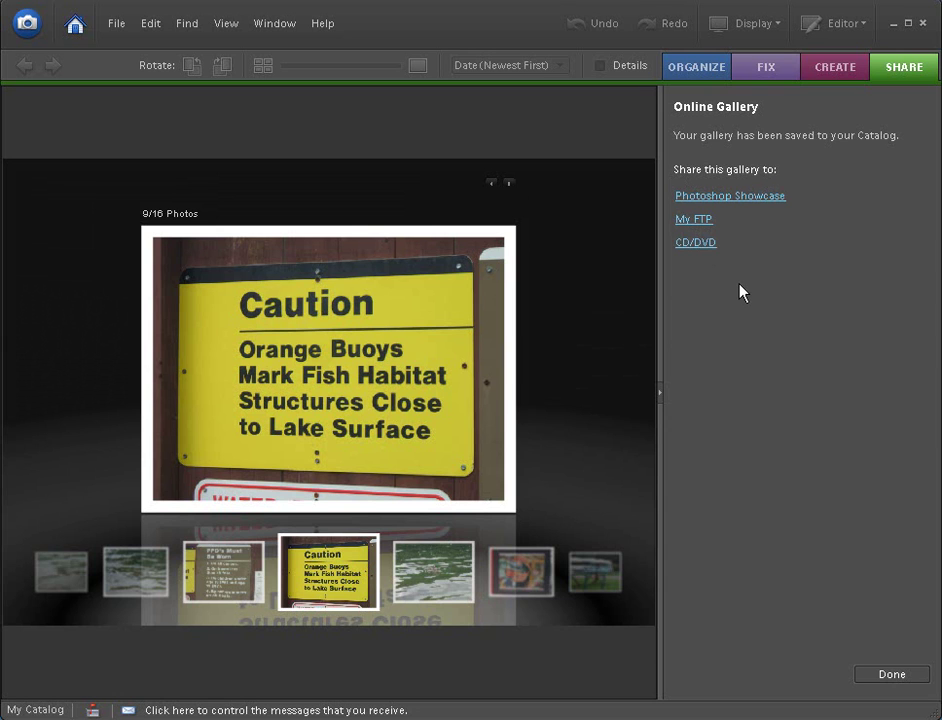
- Open the My FTP settings, cancel without uploading, and finish the gallery wizard
{"action": "left_click", "coordinate": [695, 222]}
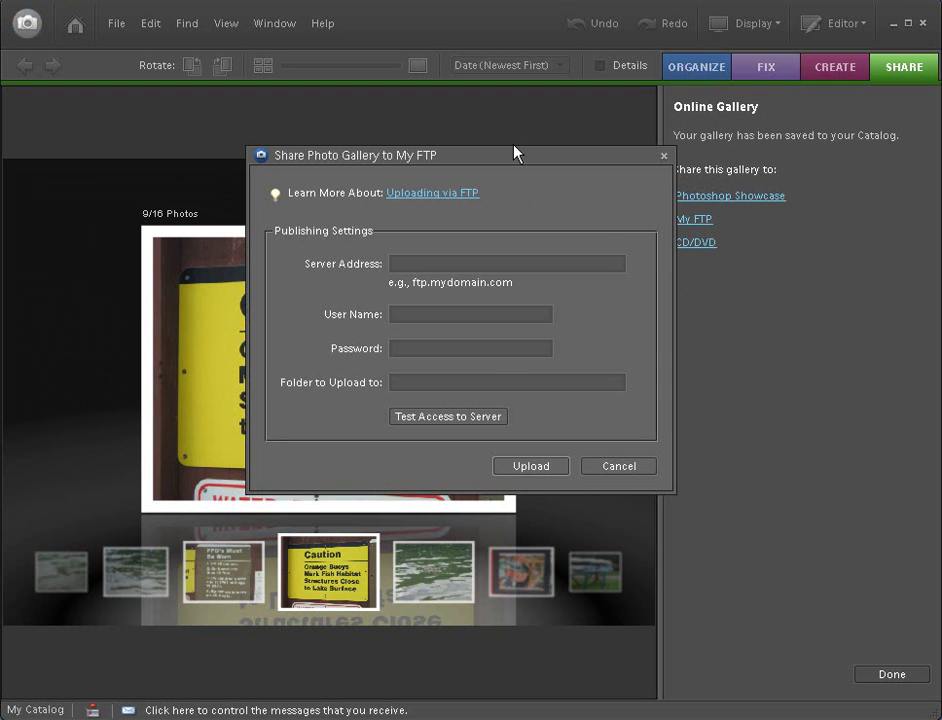
{"action": "left_click_drag", "start_coordinate": [510, 163], "coordinate": [455, 216]}
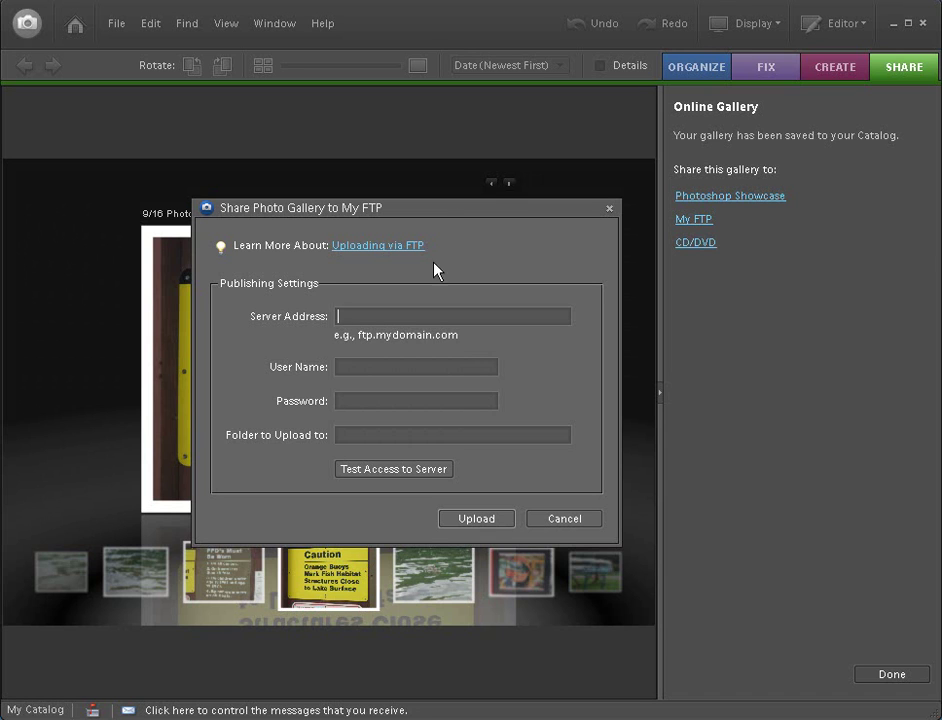
{"action": "left_click", "coordinate": [555, 519]}
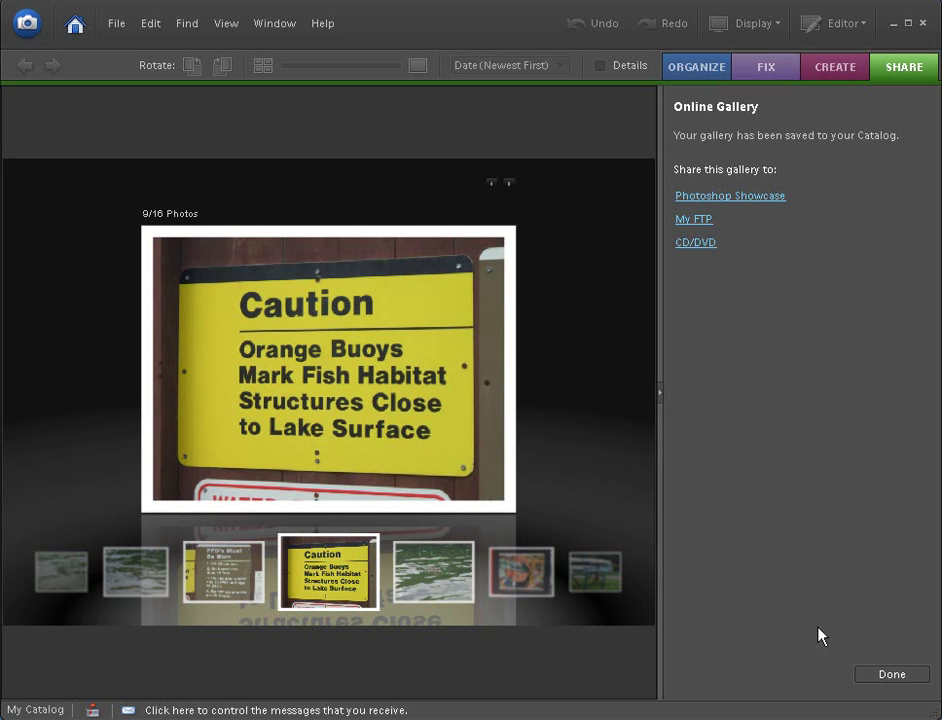
{"action": "left_click", "coordinate": [894, 675]}
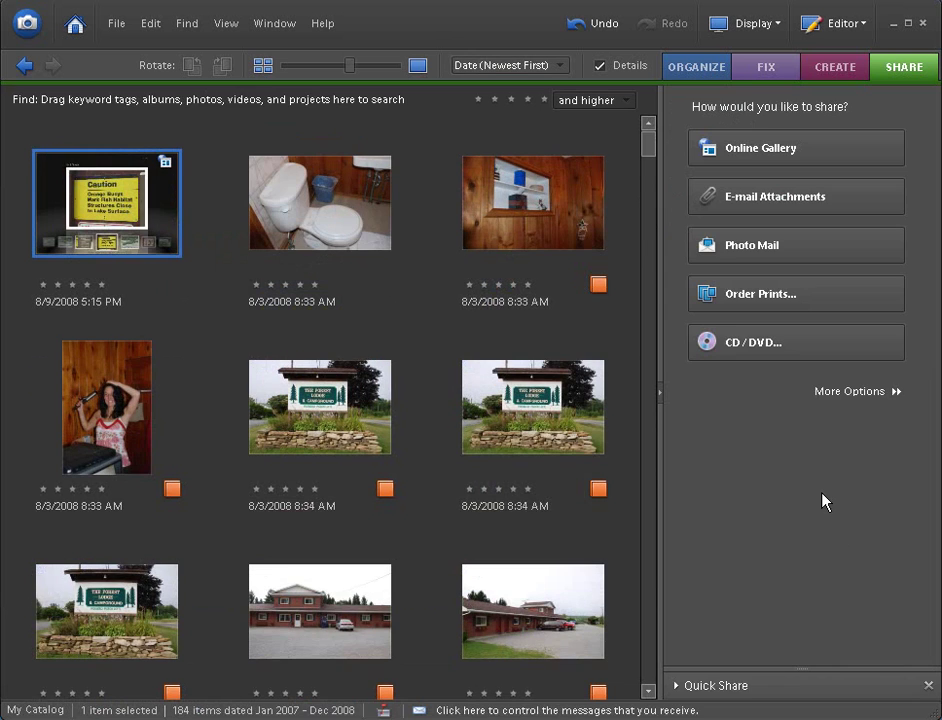
- Filter the Organize grid to The Forest Lodge Cook Forest album
{"action": "left_click", "coordinate": [533, 407]}
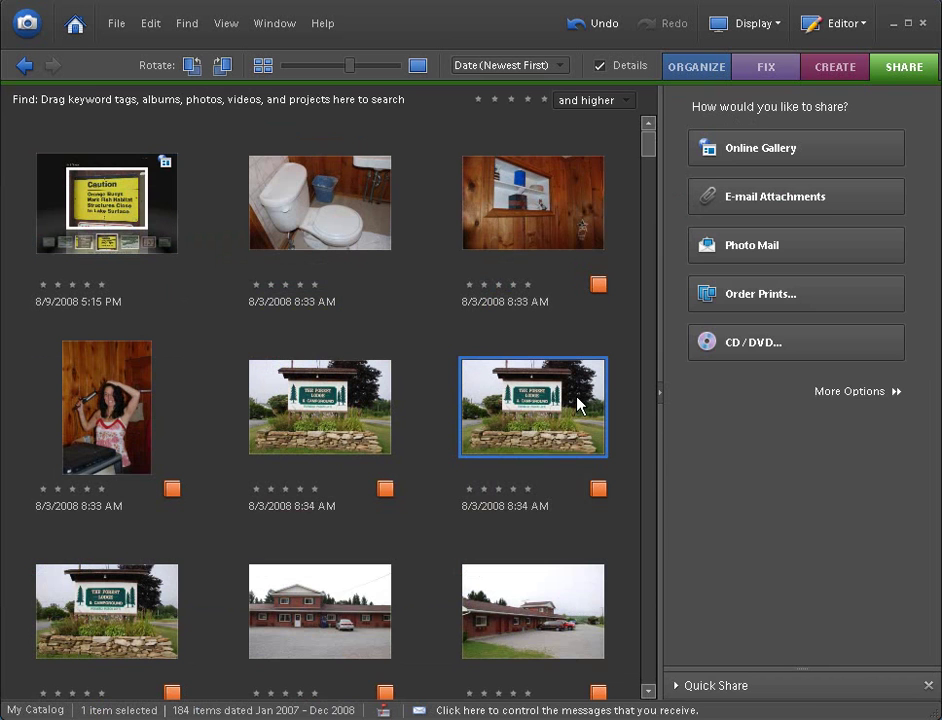
{"action": "left_click", "coordinate": [698, 68]}
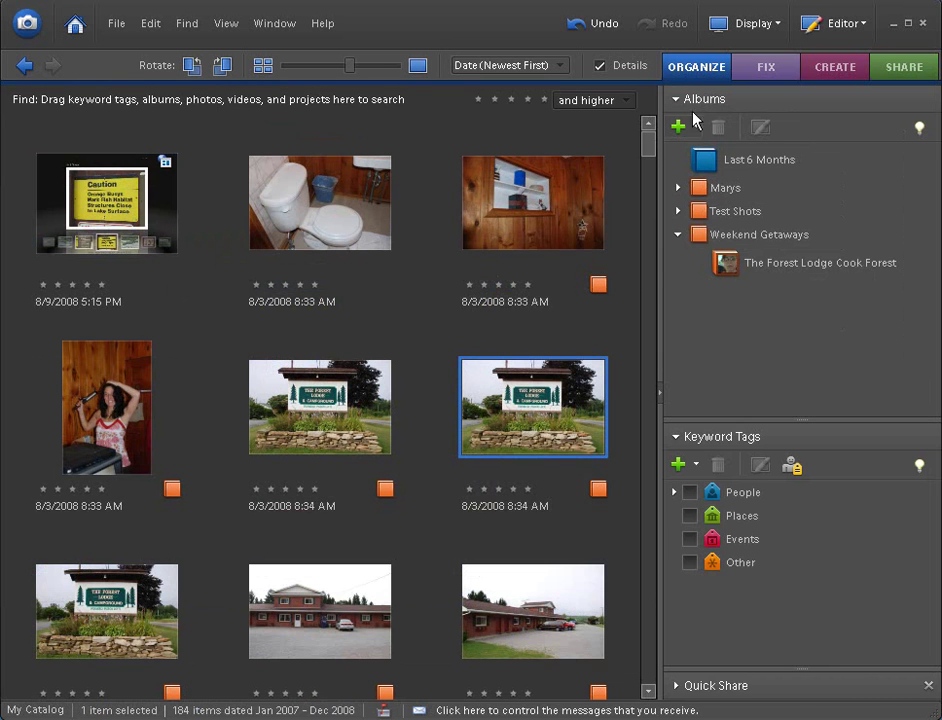
{"action": "left_click", "coordinate": [712, 260]}
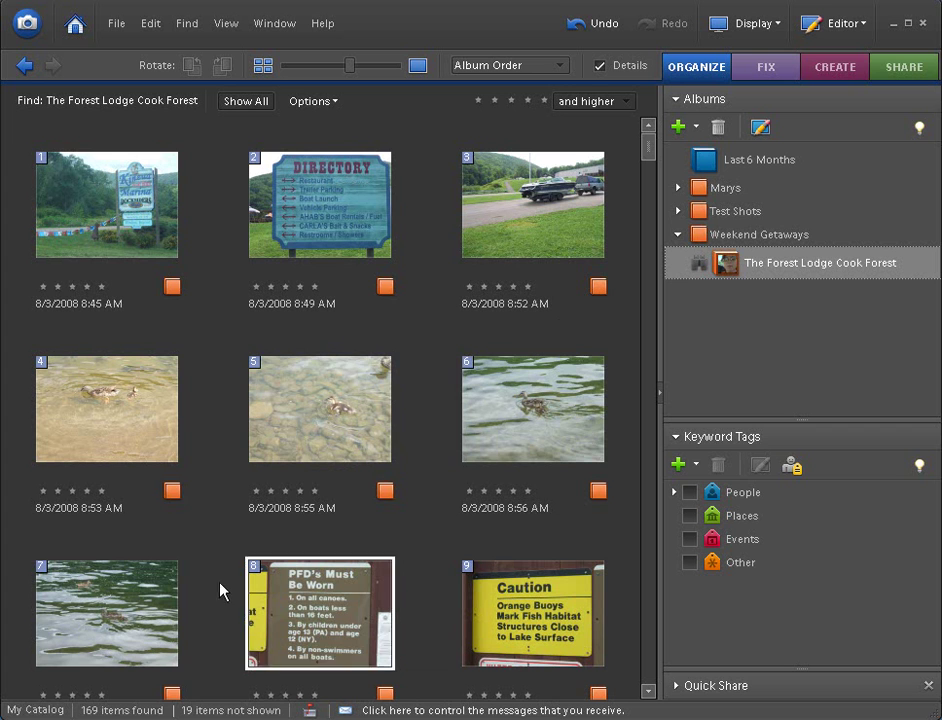
{"action": "key", "text": "super"}
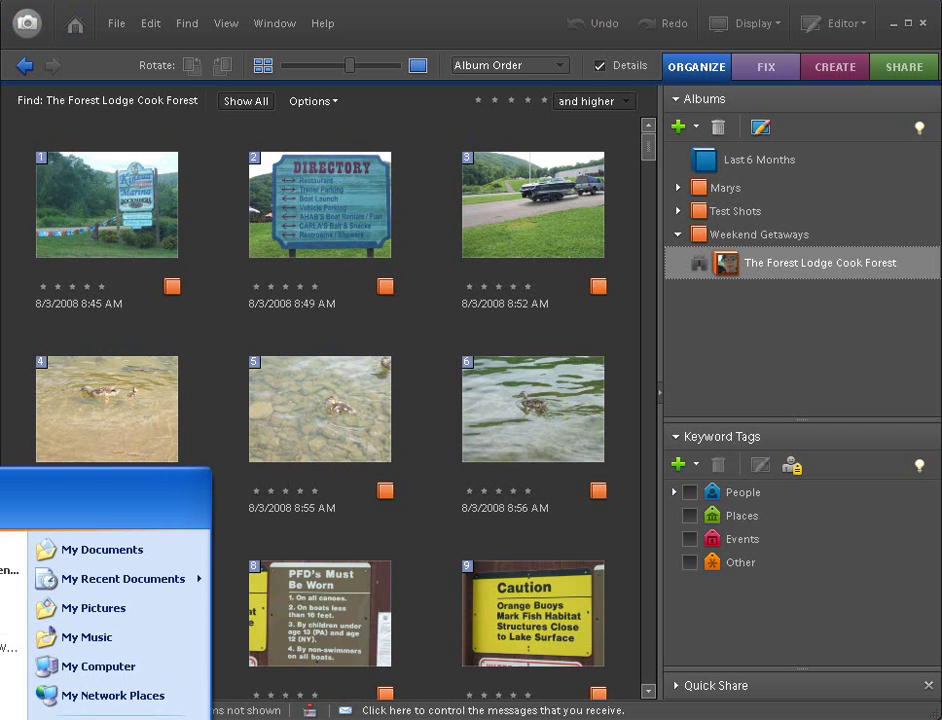
- Browse from My Computer to D:\WebGallery\Cook Forest, then back up to select the Cook Forest folder
{"action": "left_click", "coordinate": [99, 668]}
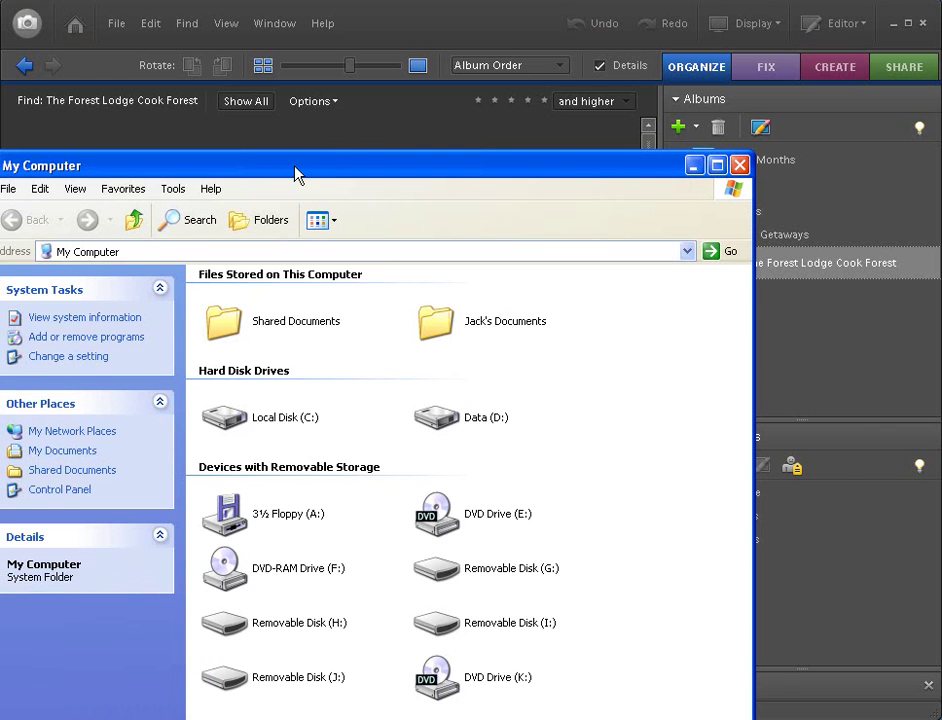
{"action": "left_click_drag", "start_coordinate": [297, 172], "coordinate": [367, 63]}
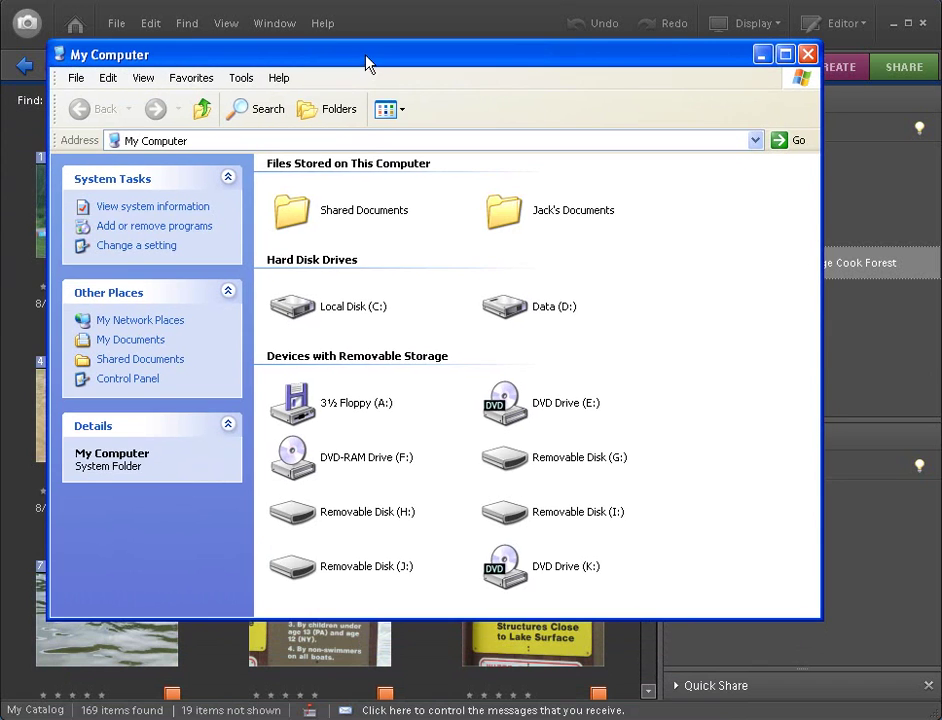
{"action": "double_click", "coordinate": [502, 307]}
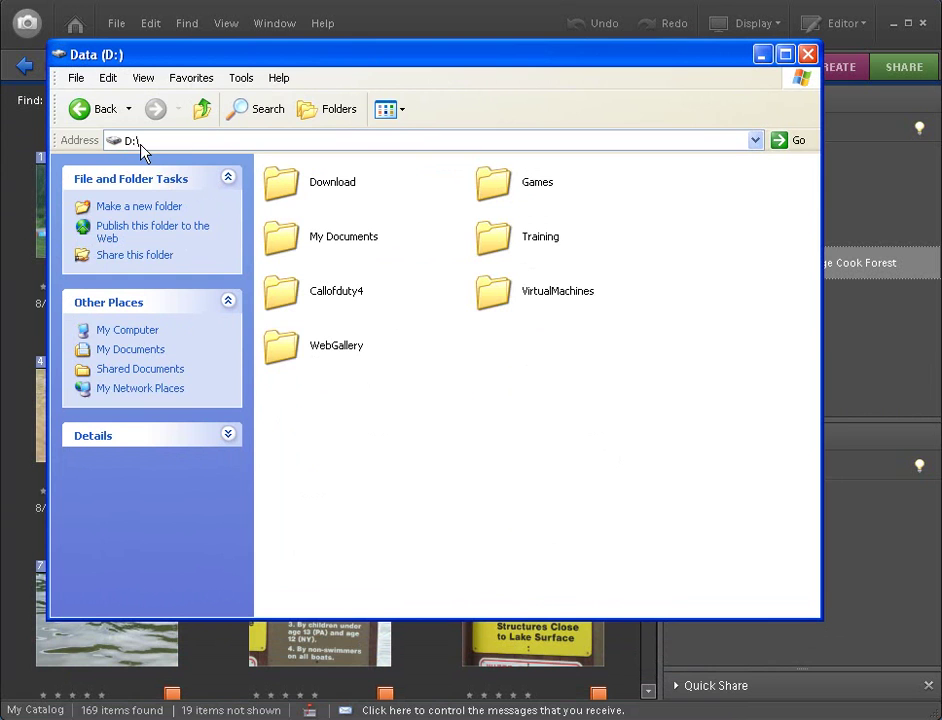
{"action": "double_click", "coordinate": [290, 347]}
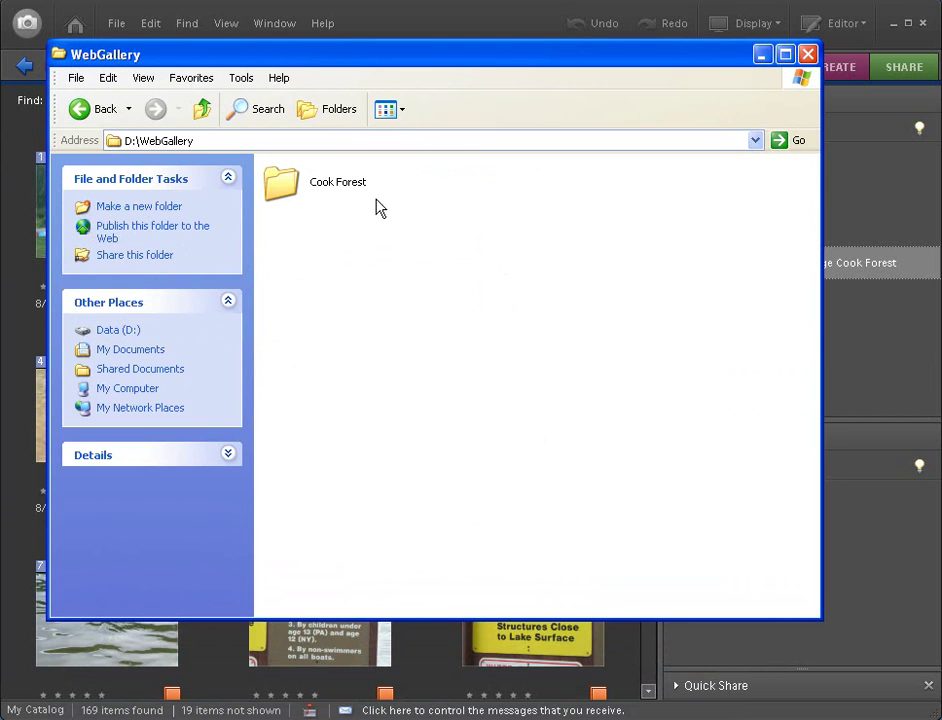
{"action": "double_click", "coordinate": [290, 190]}
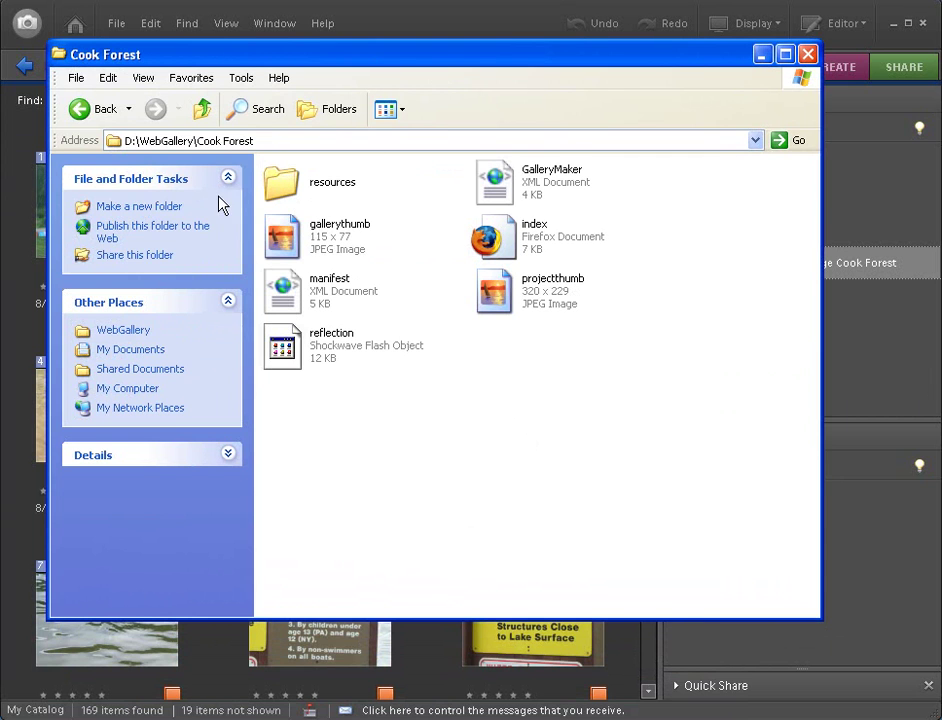
{"action": "left_click", "coordinate": [203, 110]}
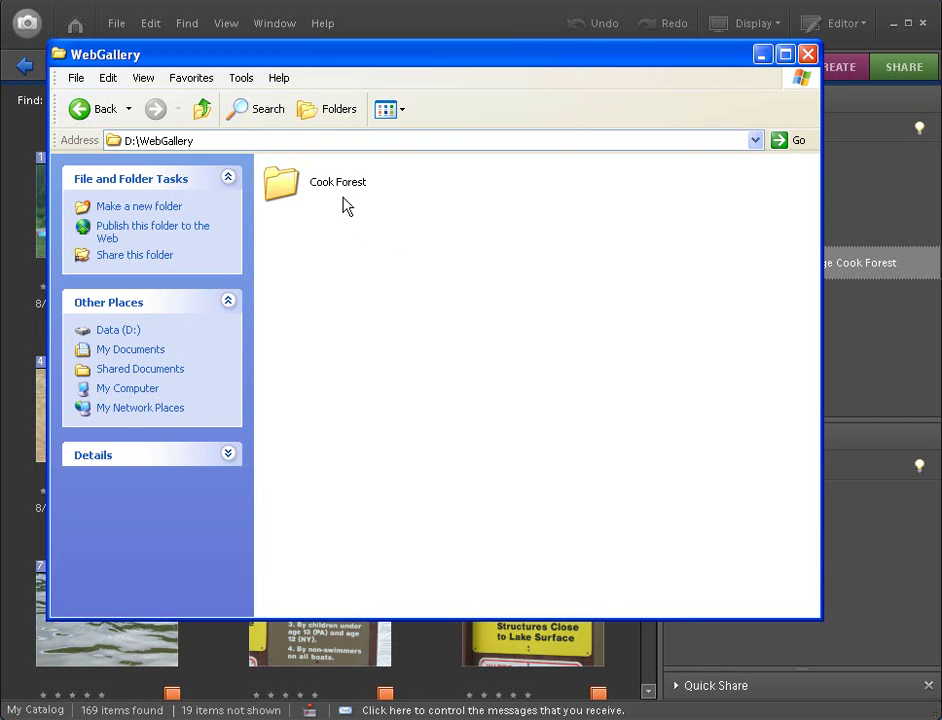
{"action": "left_click", "coordinate": [343, 189]}
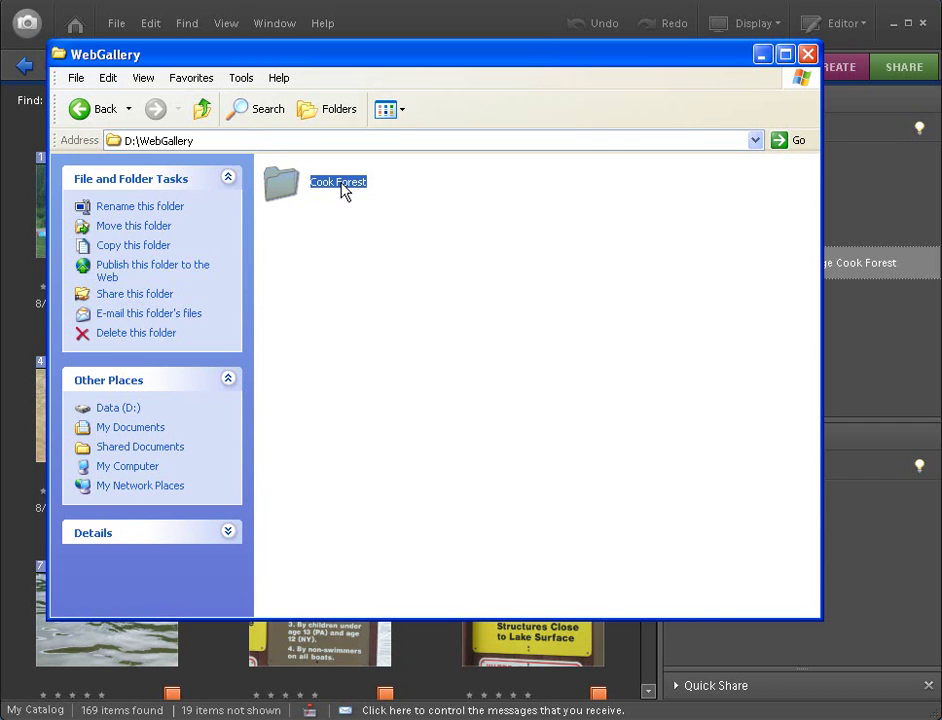
{"action": "double_click", "coordinate": [343, 190]}
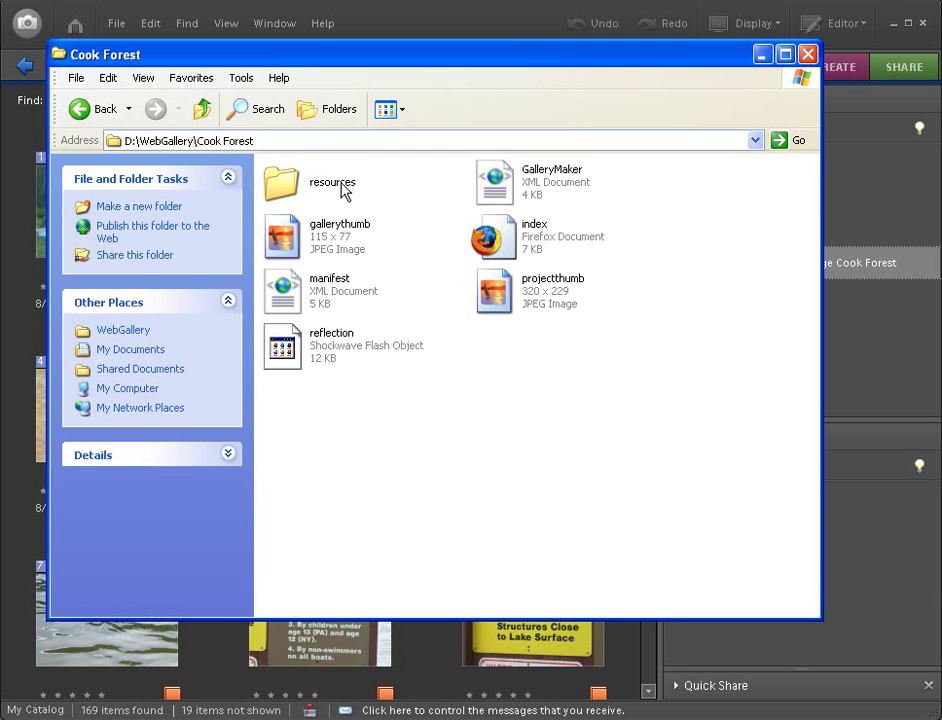
{"action": "left_click", "coordinate": [297, 186]}
{"action": "double_click", "coordinate": [297, 186]}
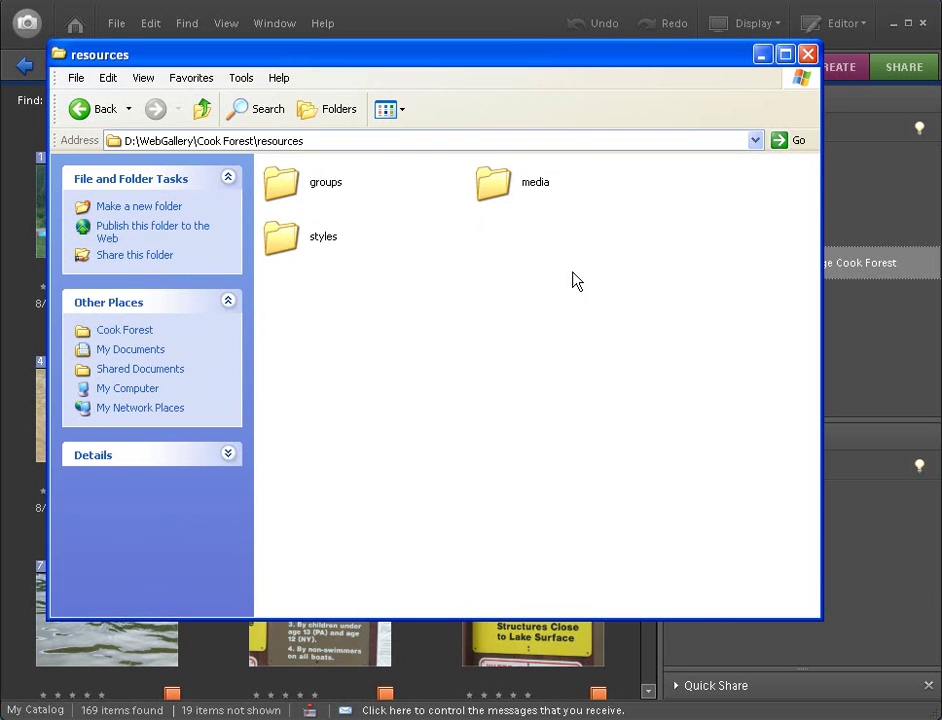
{"action": "double_click", "coordinate": [492, 189]}
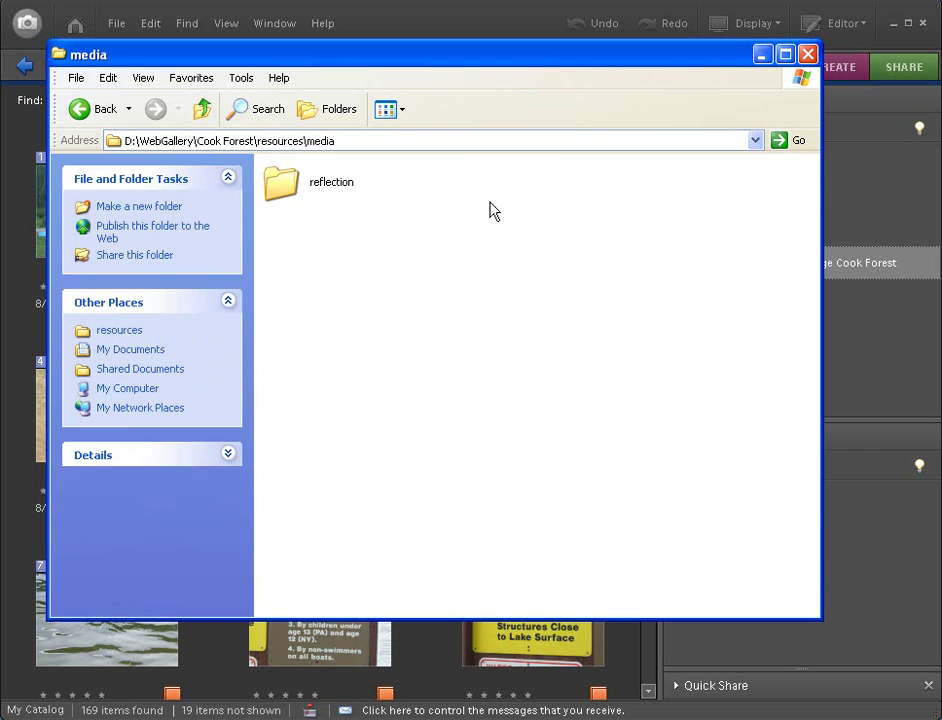
{"action": "double_click", "coordinate": [303, 195]}
{"action": "double_click", "coordinate": [282, 194]}
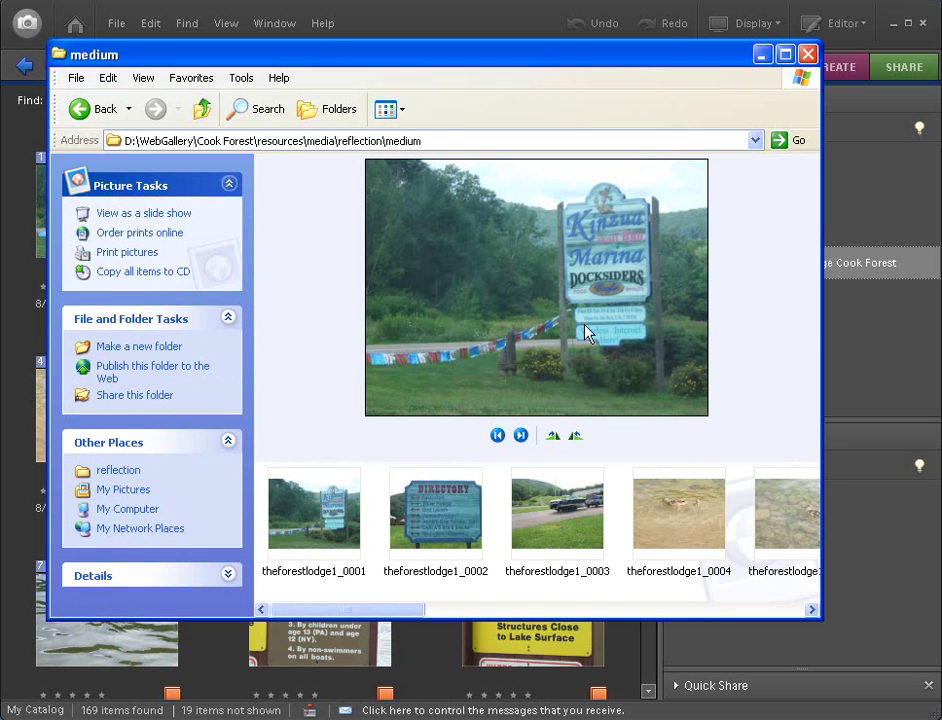
{"action": "left_click", "coordinate": [85, 110]}
{"action": "left_click", "coordinate": [84, 112]}
{"action": "left_click", "coordinate": [84, 110]}
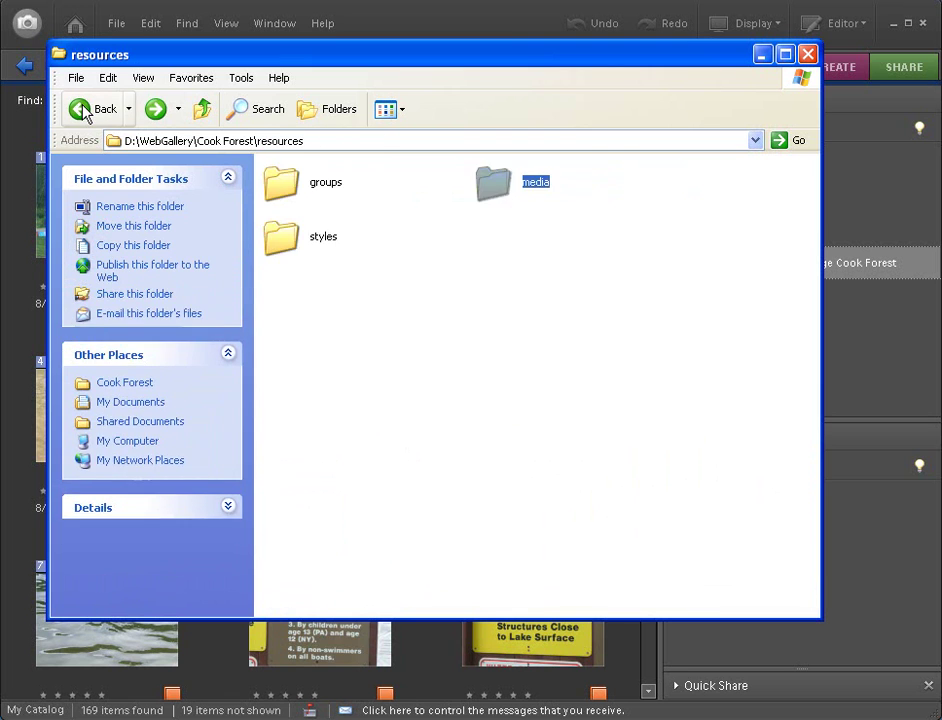
{"action": "left_click", "coordinate": [84, 110]}
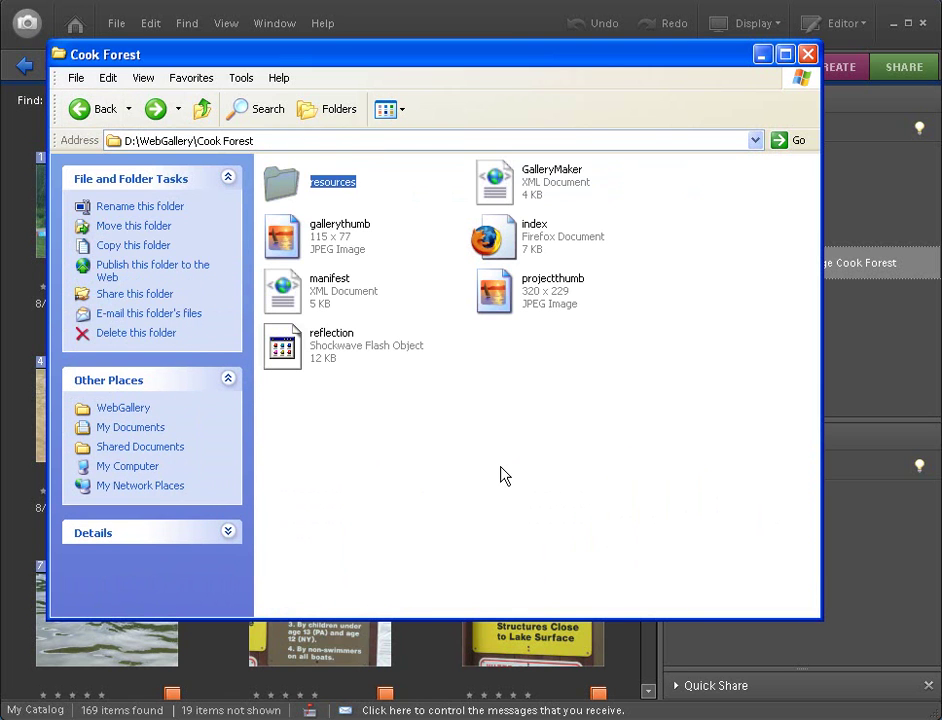